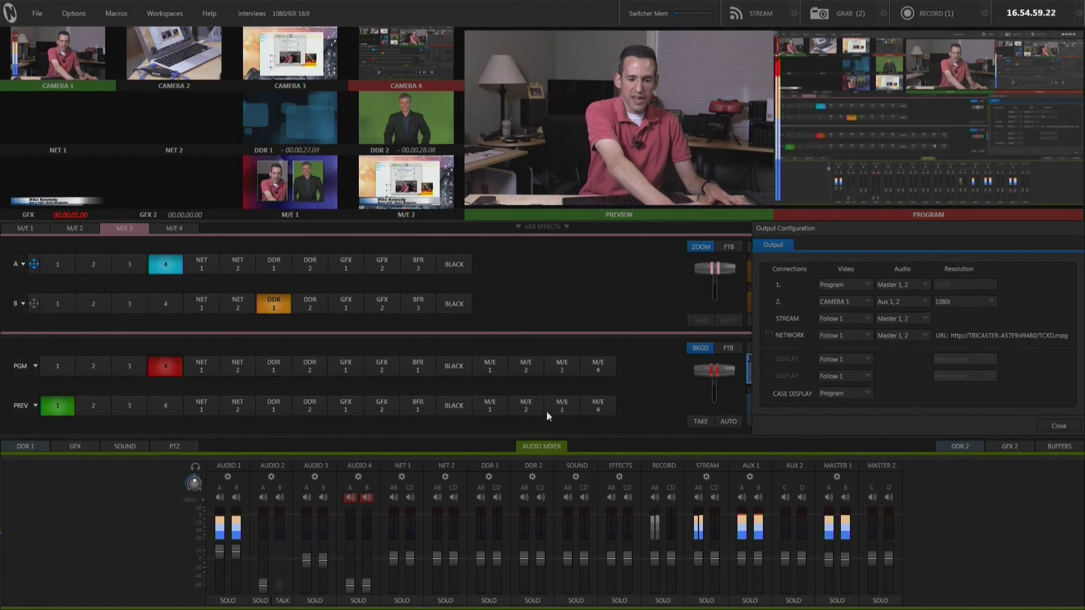
# Review the input settings, pan and routing of the Audio 3 and Audio 1 mixer channels
pyautogui.click(316, 479)
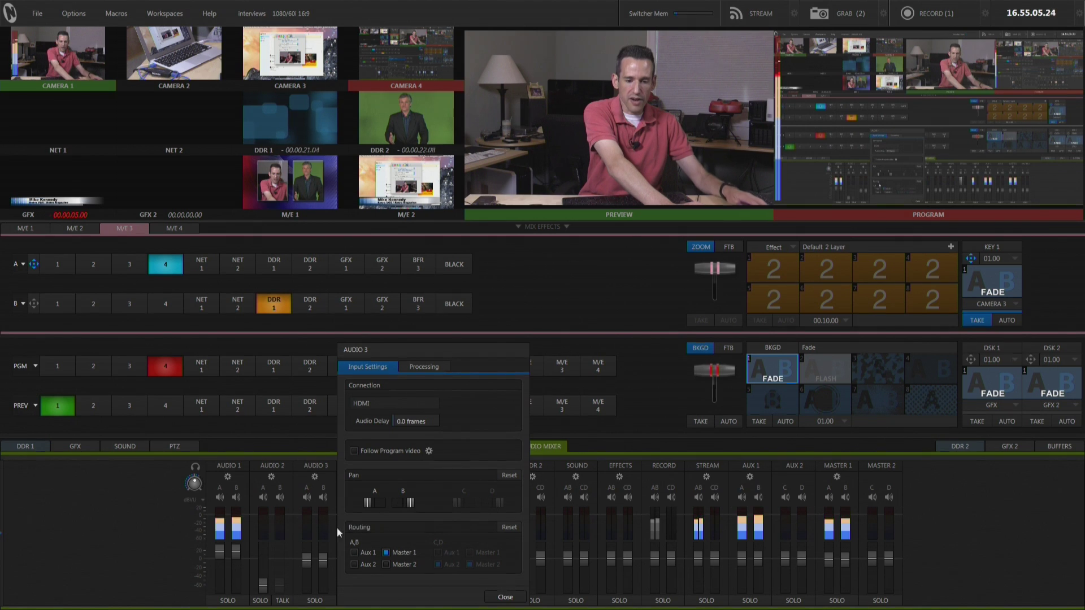
pyautogui.click(228, 477)
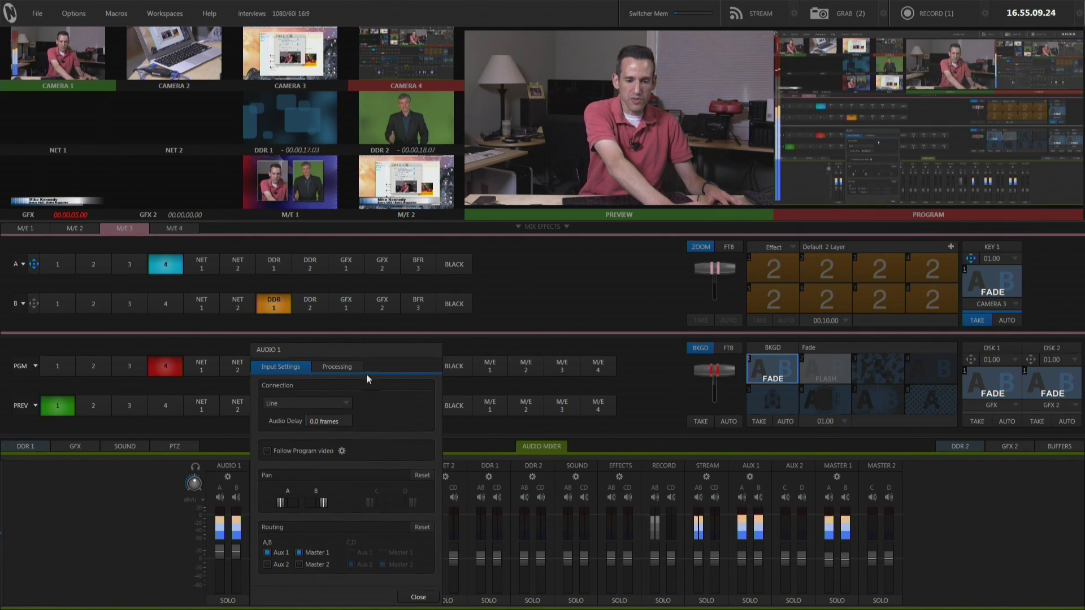
pyautogui.click(536, 293)
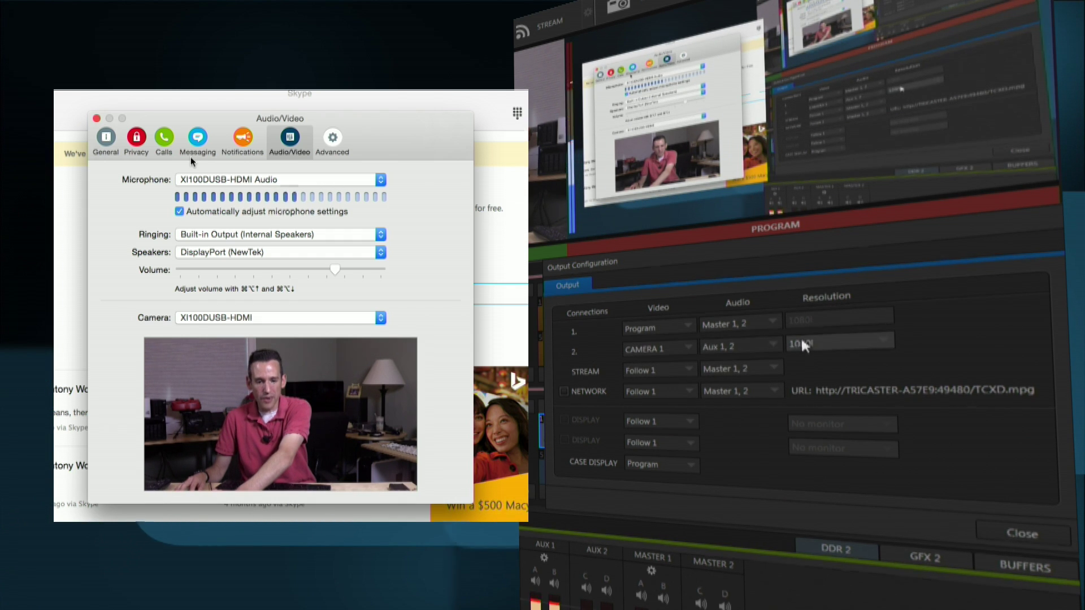
# Examine the audio and video source options for output 2 and the stream output's video source options
pyautogui.click(744, 346)
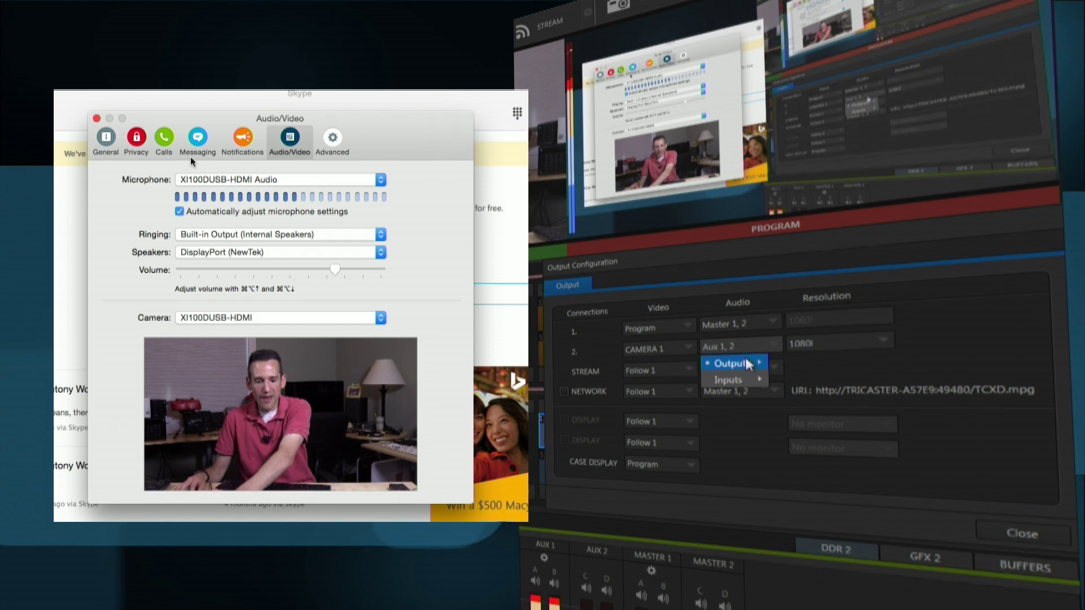
pyautogui.moveTo(746, 364)
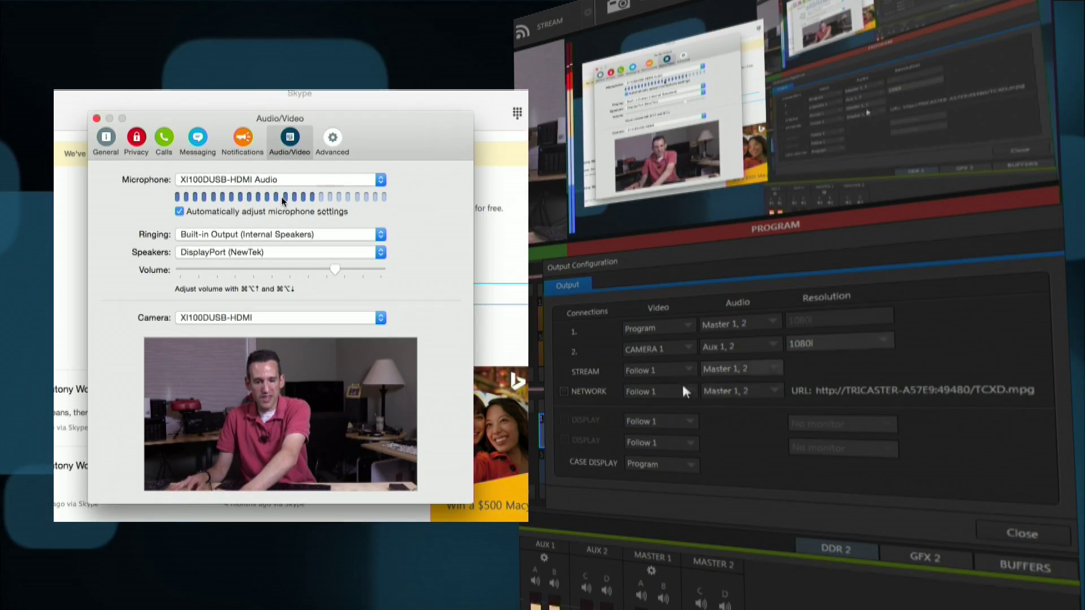
pyautogui.click(653, 348)
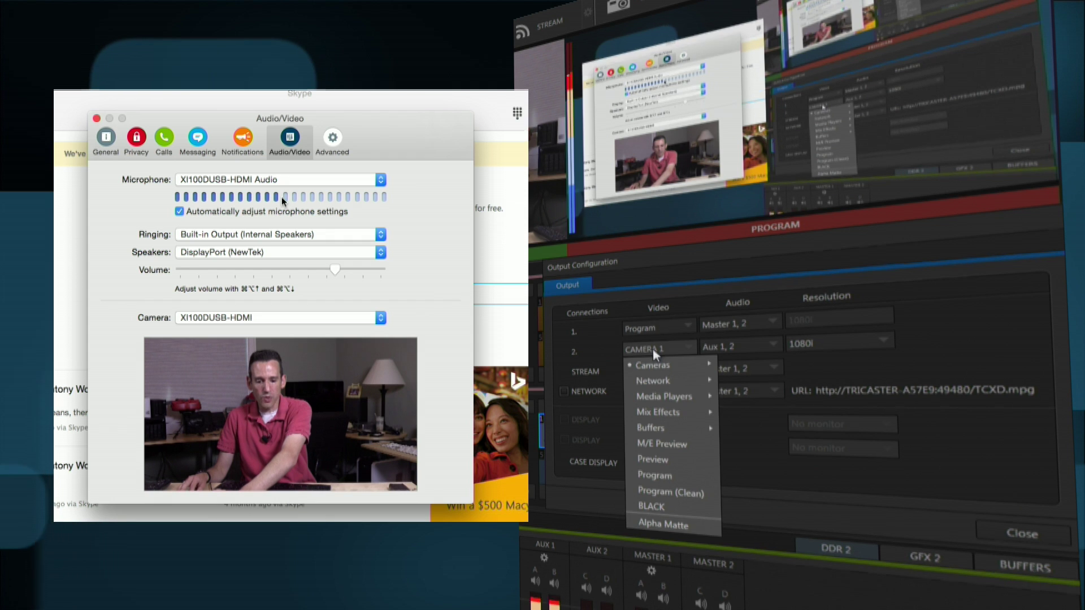
pyautogui.click(652, 350)
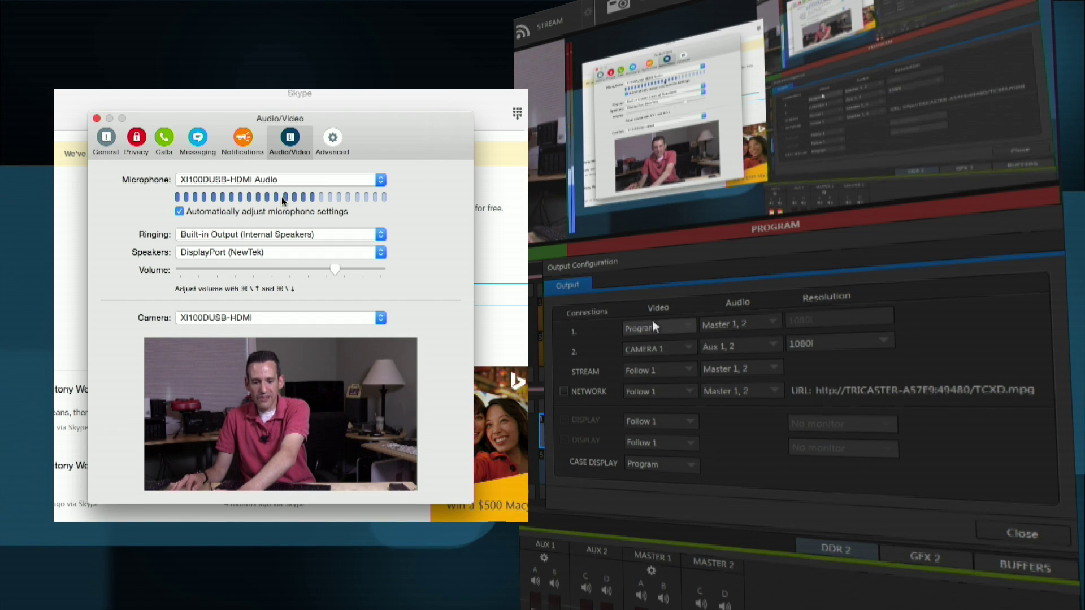
pyautogui.click(663, 370)
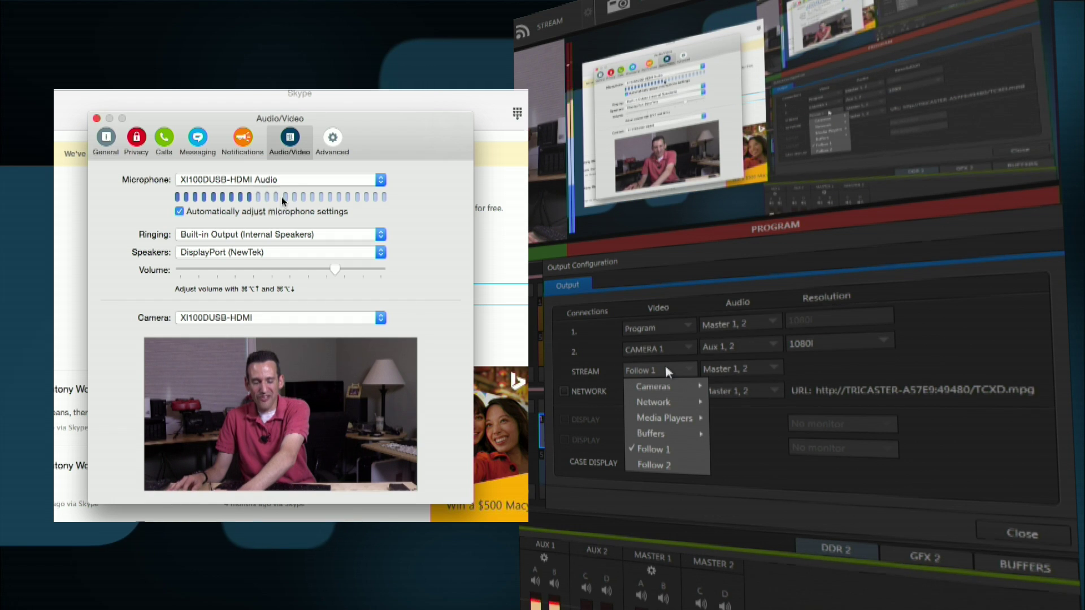
pyautogui.click(664, 362)
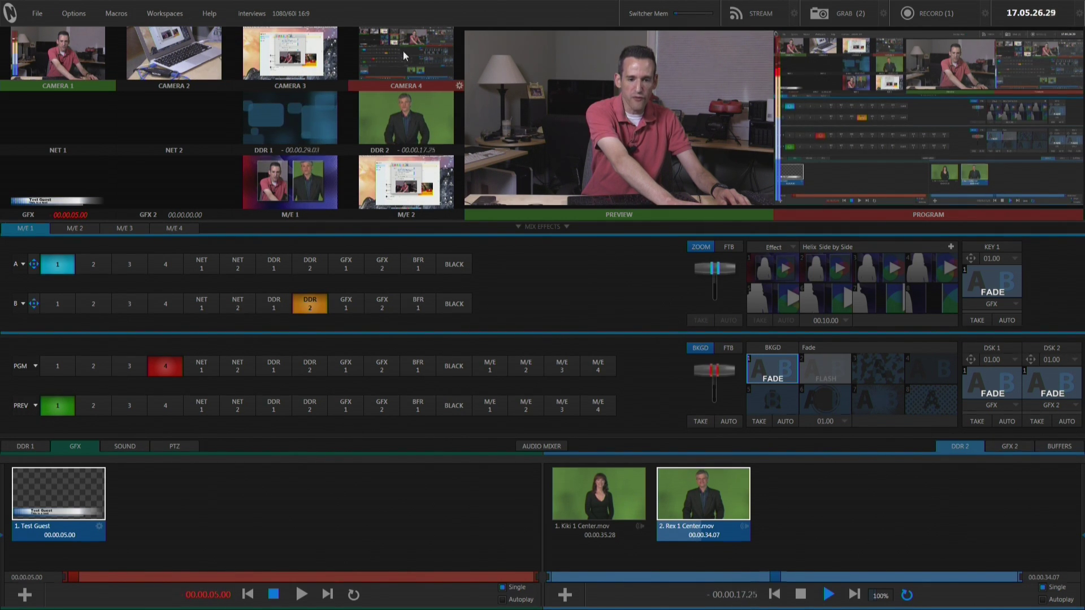
# Take the M/E 1 side-by-side shot to program, and swap camera 4 back to program with M/E 1 in preview
pyautogui.moveTo(59, 134)
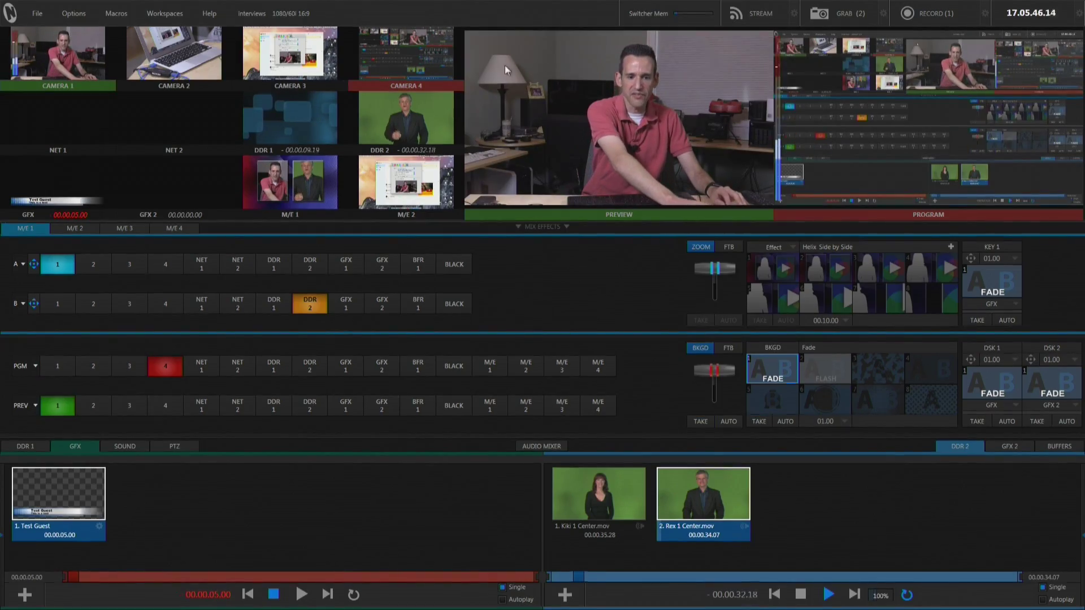
pyautogui.moveTo(33, 98)
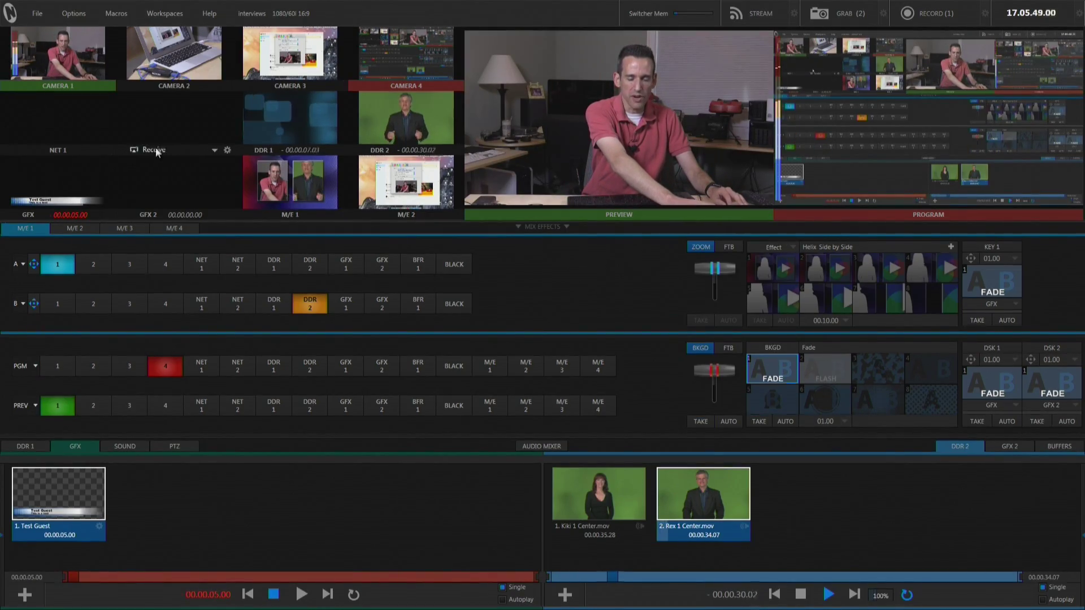
pyautogui.moveTo(296, 129)
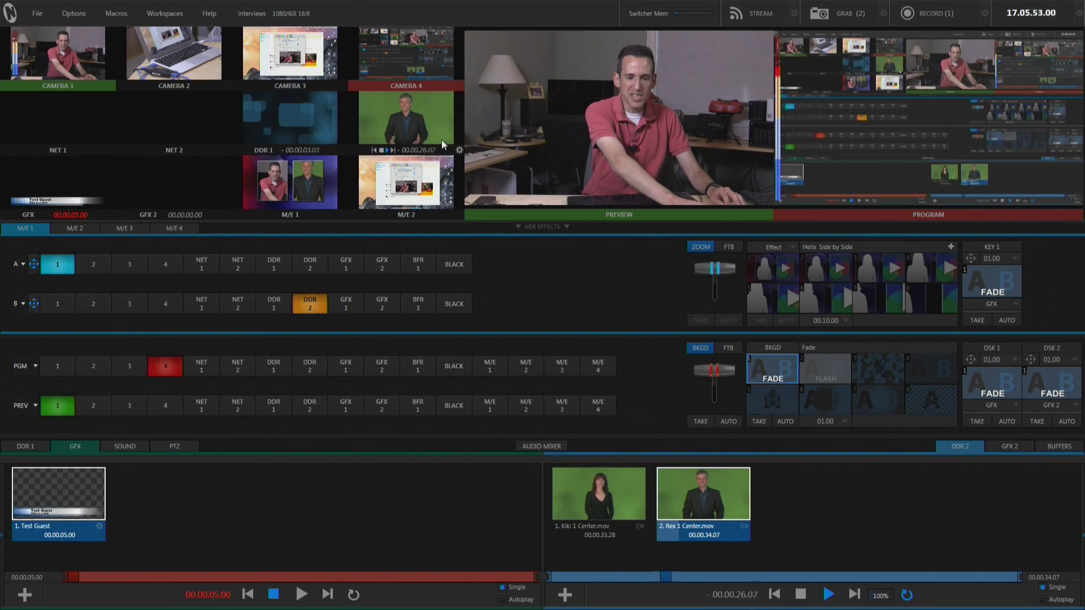
pyautogui.moveTo(374, 128)
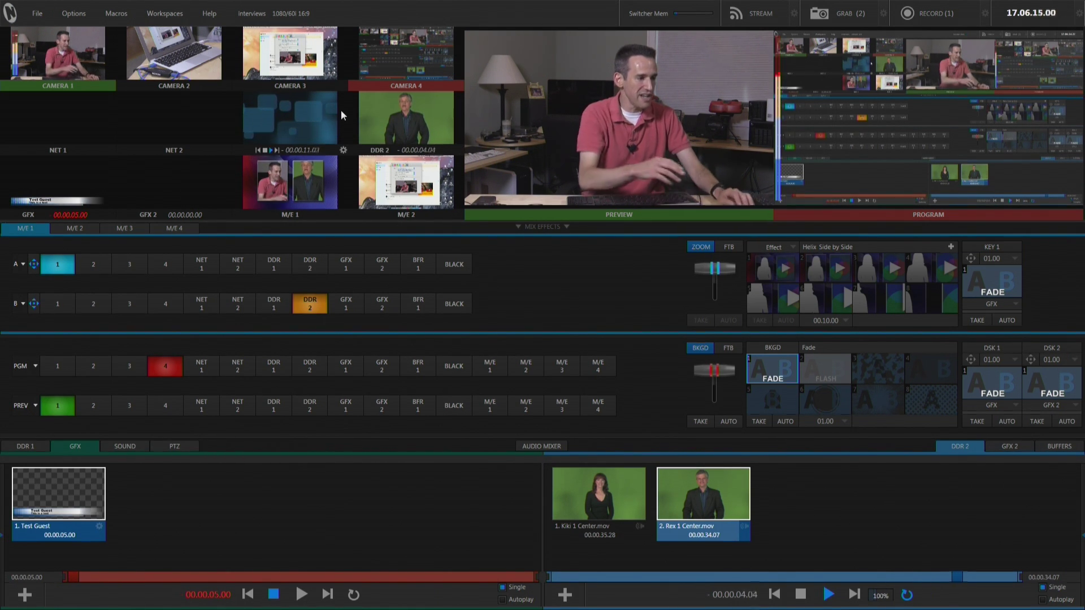
pyautogui.hotkey('shift', '1')
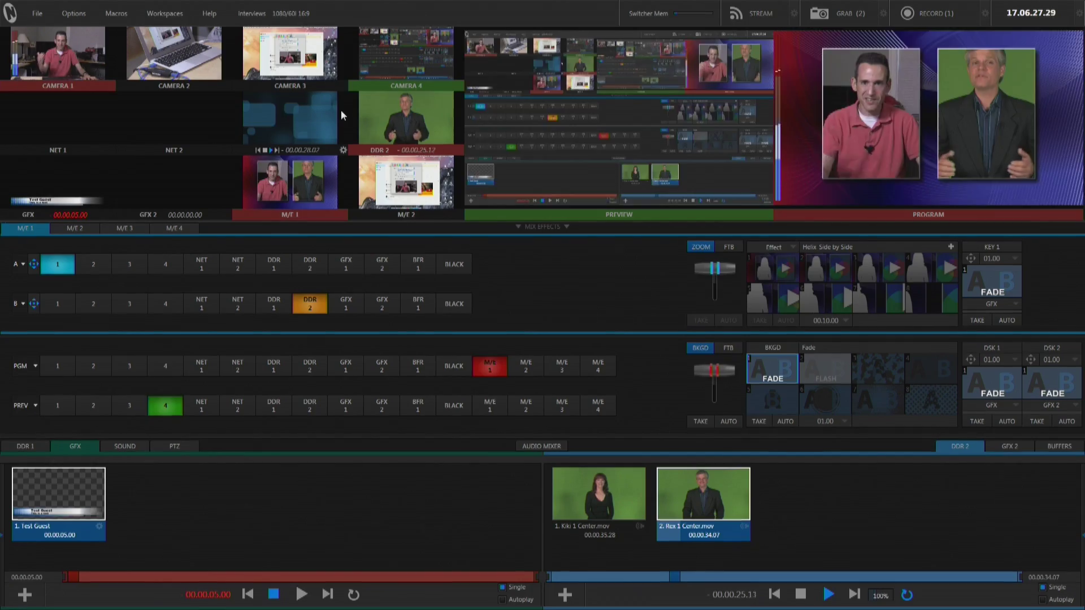
pyautogui.press('Return')
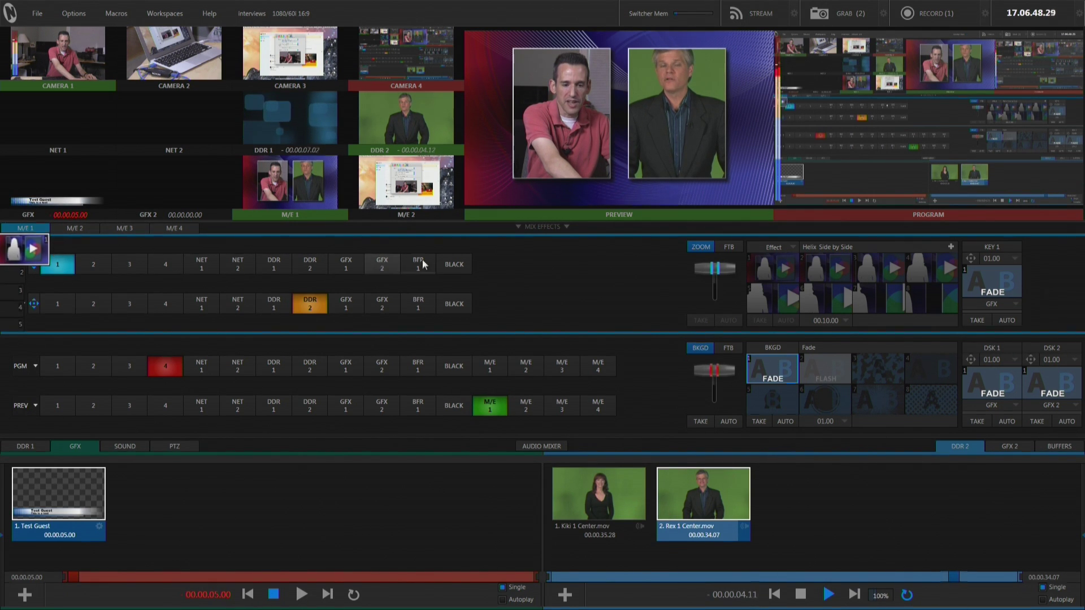
# Look through the M/E 2, M/E 3 and M/E 4 source rows and return to M/E 1
pyautogui.moveTo(3, 270)
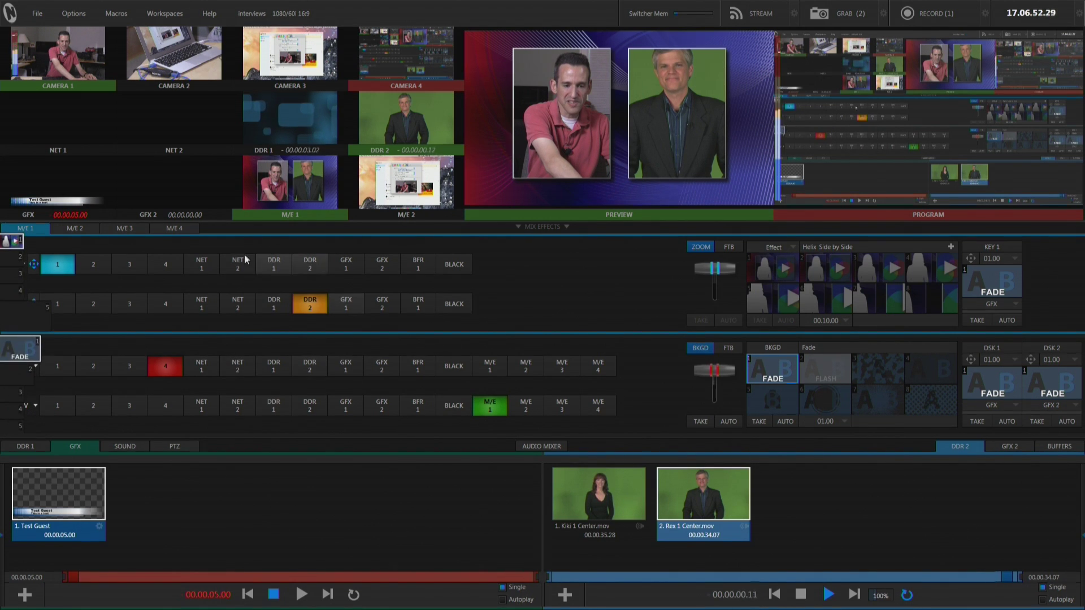
pyautogui.click(71, 229)
pyautogui.click(142, 229)
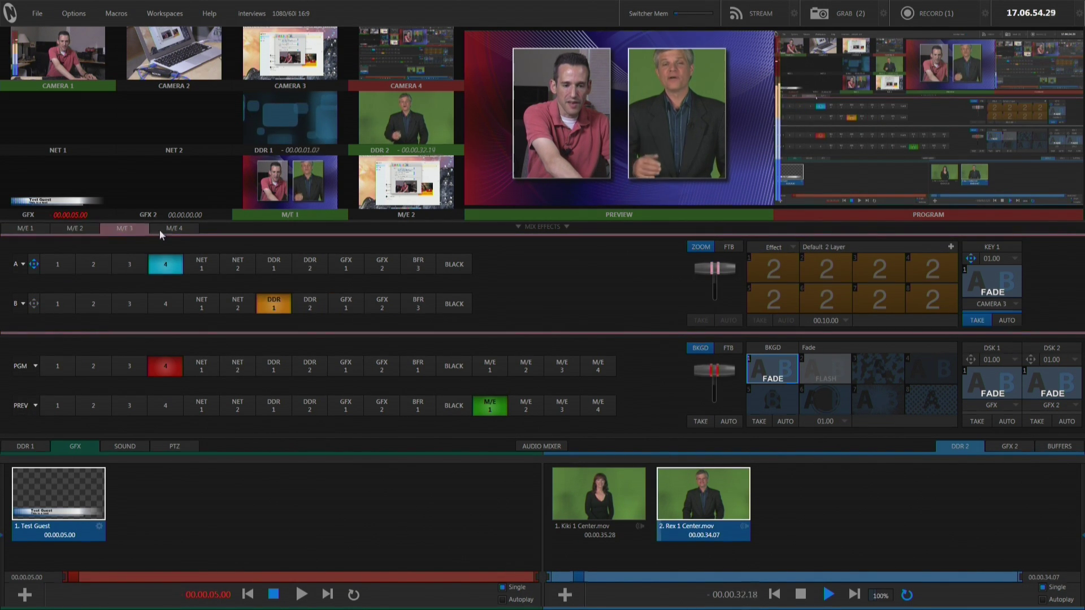
pyautogui.click(186, 230)
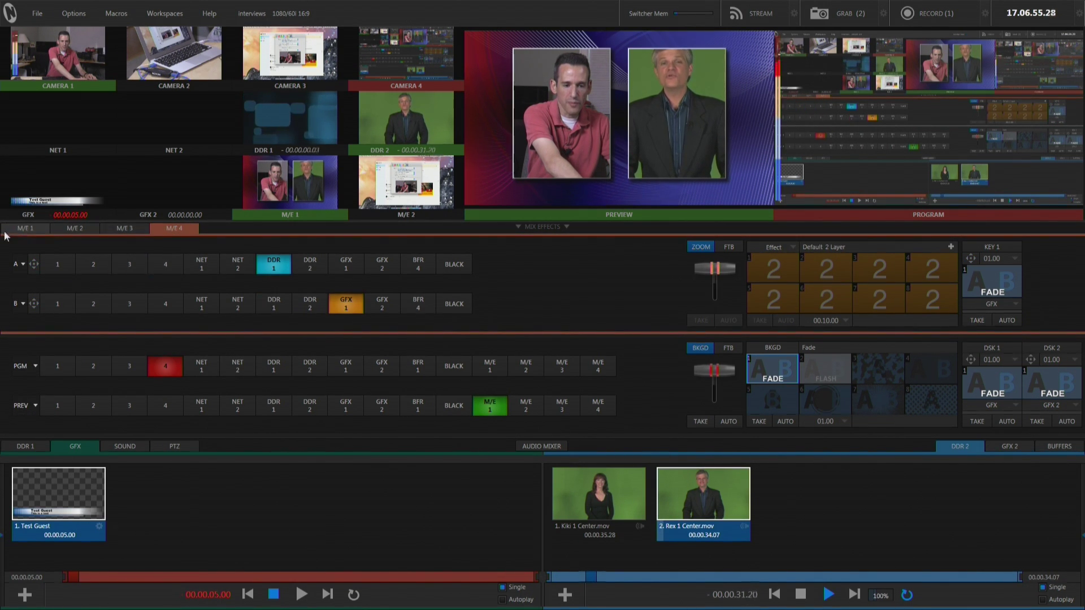
pyautogui.click(36, 229)
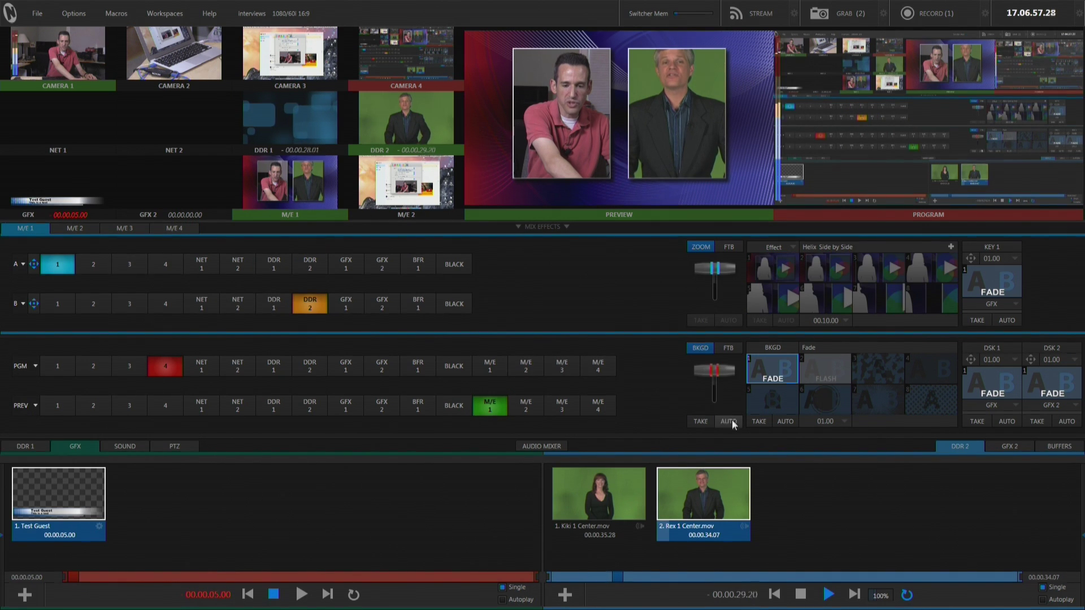
# Compare M/E 2 and M/E 1 in preview, and examine the positioning settings of M/E 1's B source
pyautogui.click(529, 406)
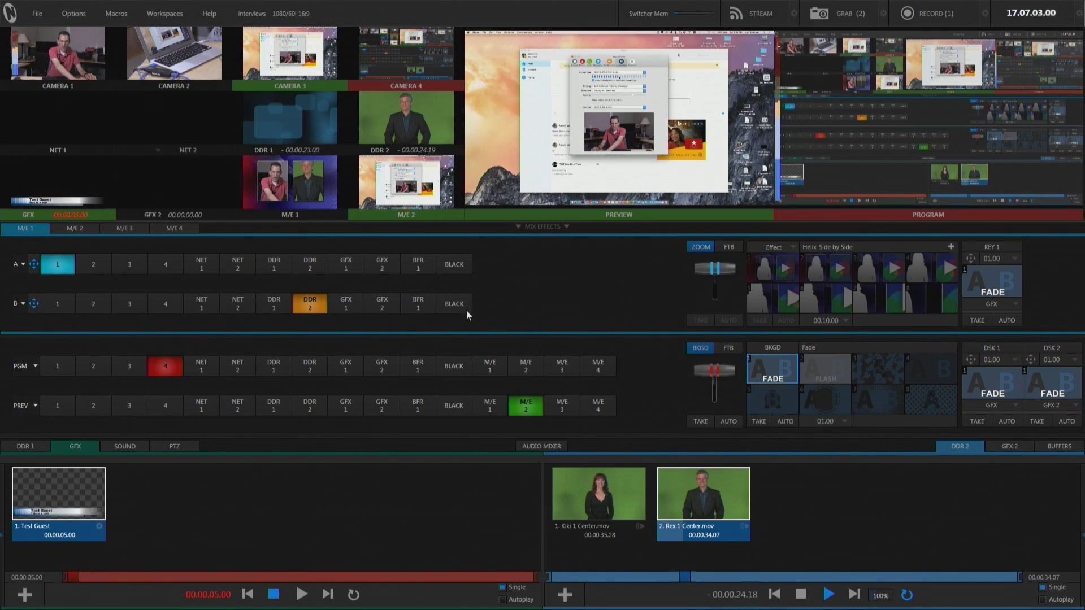
pyautogui.click(487, 406)
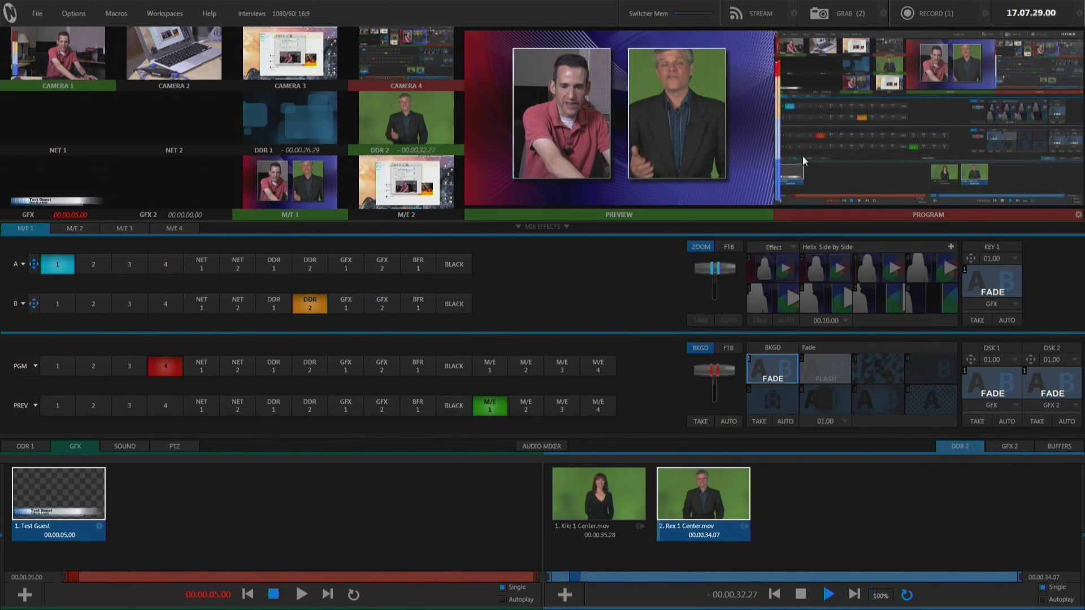
pyautogui.click(34, 303)
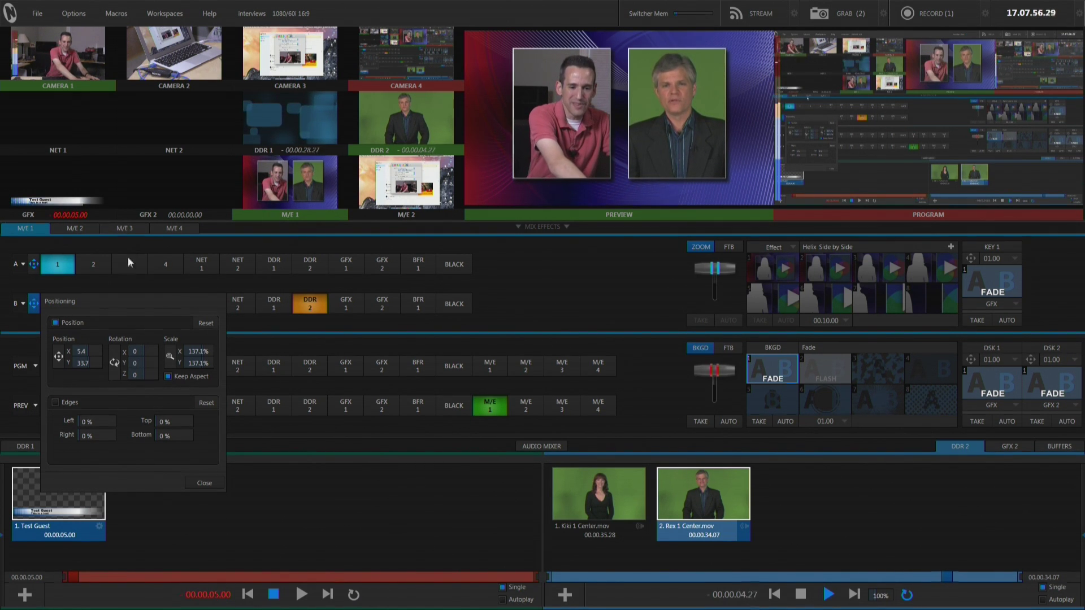
pyautogui.click(576, 297)
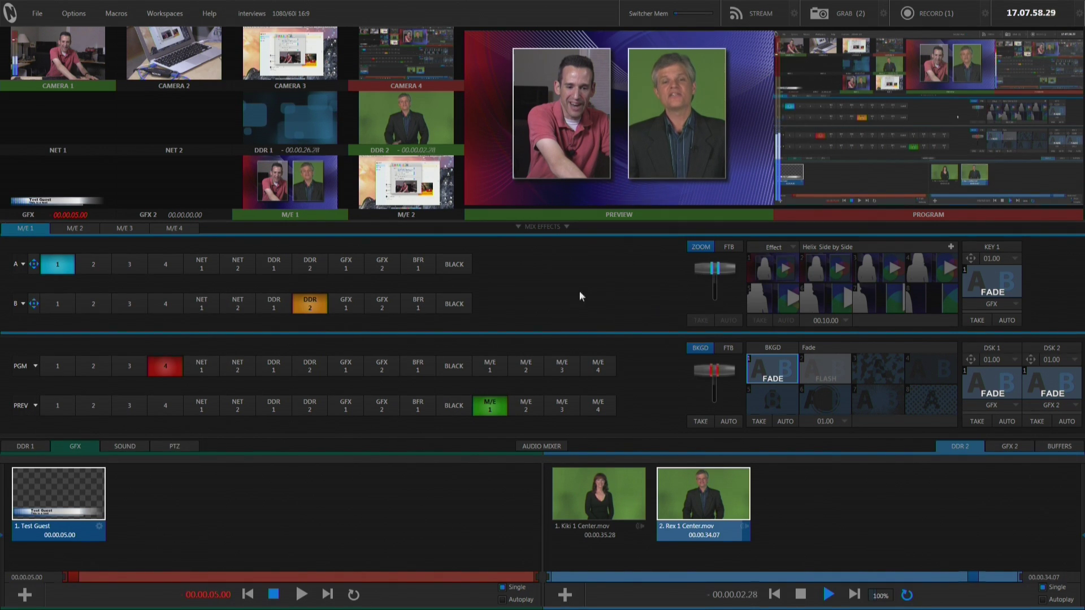
# Assign DDR 2 to both the A and B rows of M/E 2, and preview M/E 2 with its Key 1 GFX title shown
pyautogui.click(526, 407)
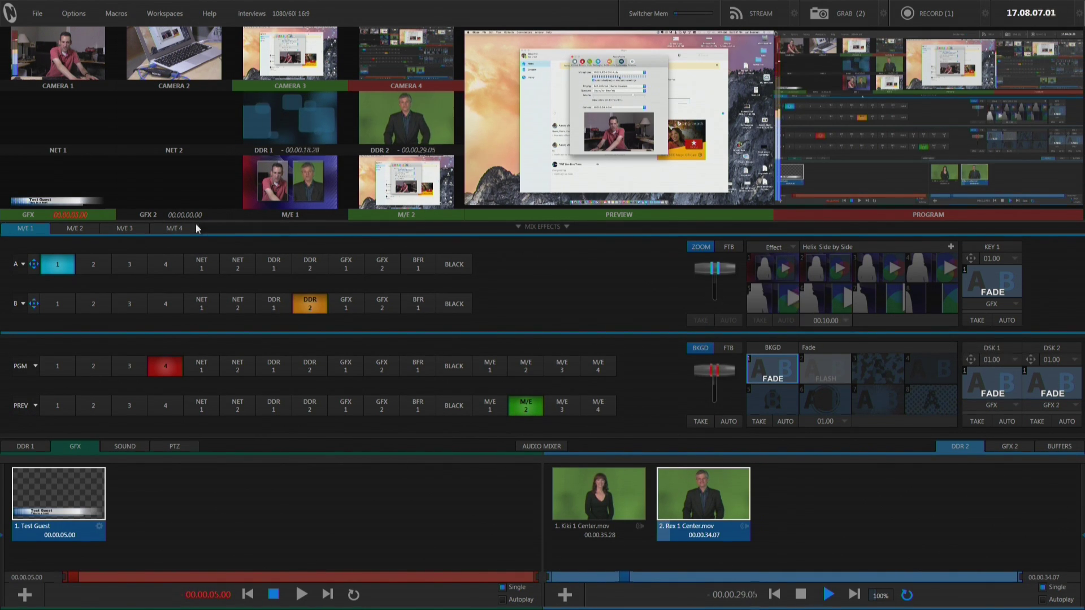
pyautogui.click(68, 231)
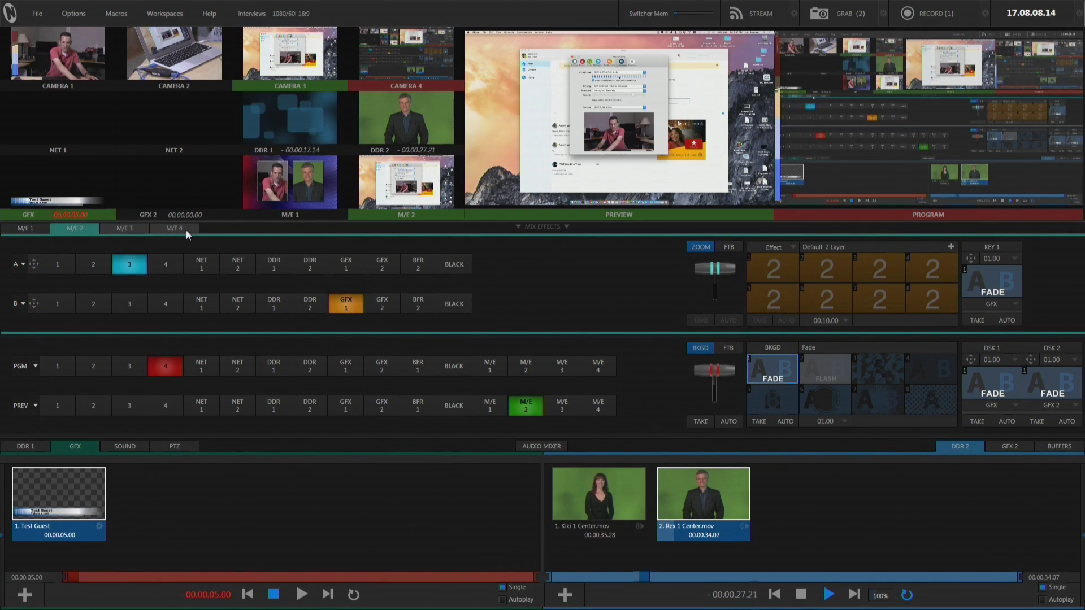
pyautogui.click(295, 306)
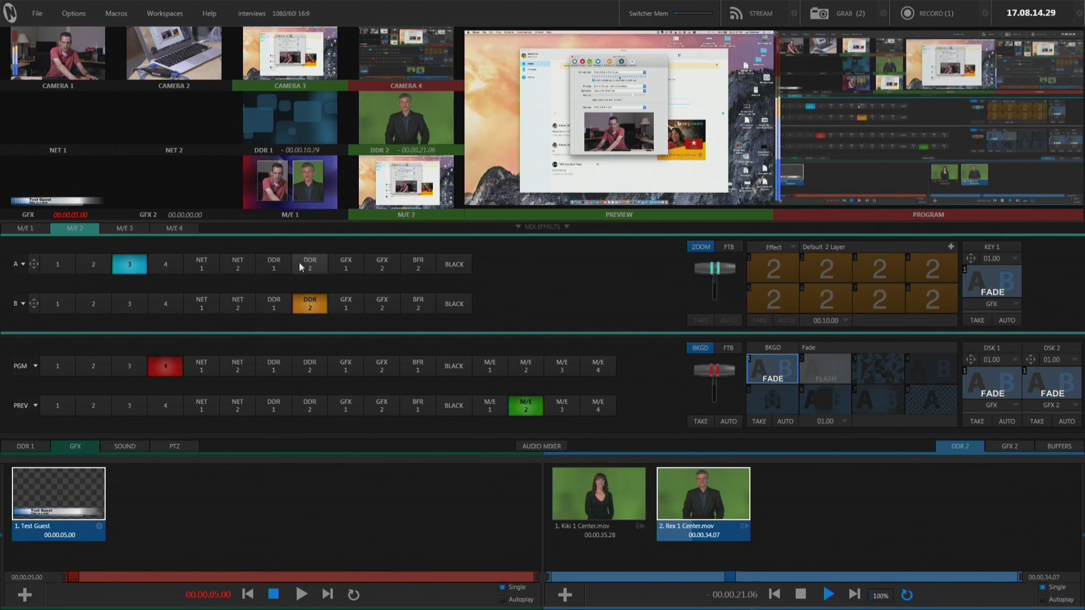
pyautogui.click(300, 262)
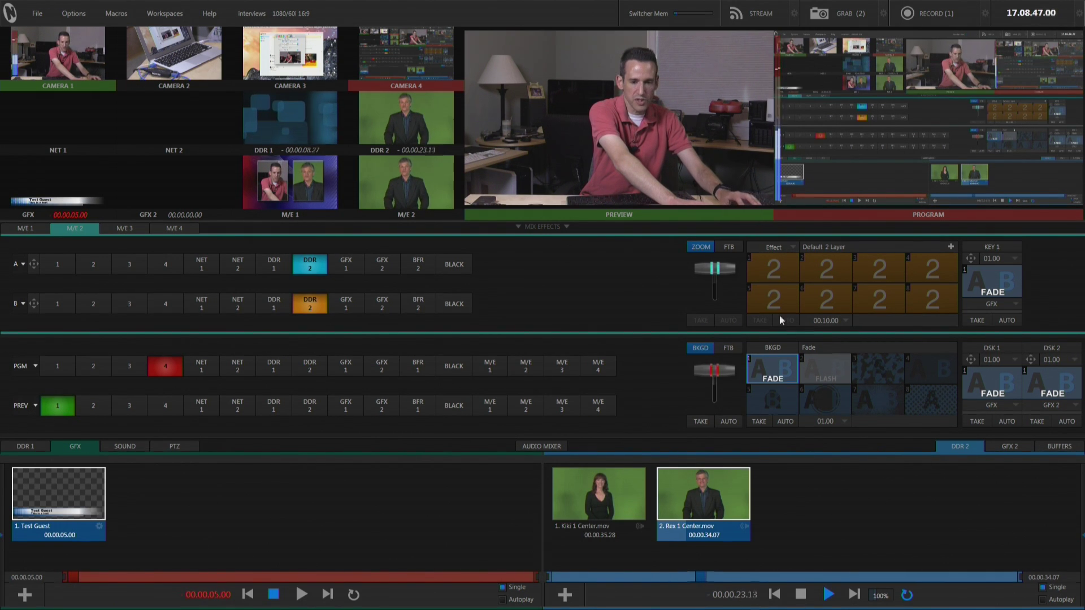
pyautogui.click(524, 407)
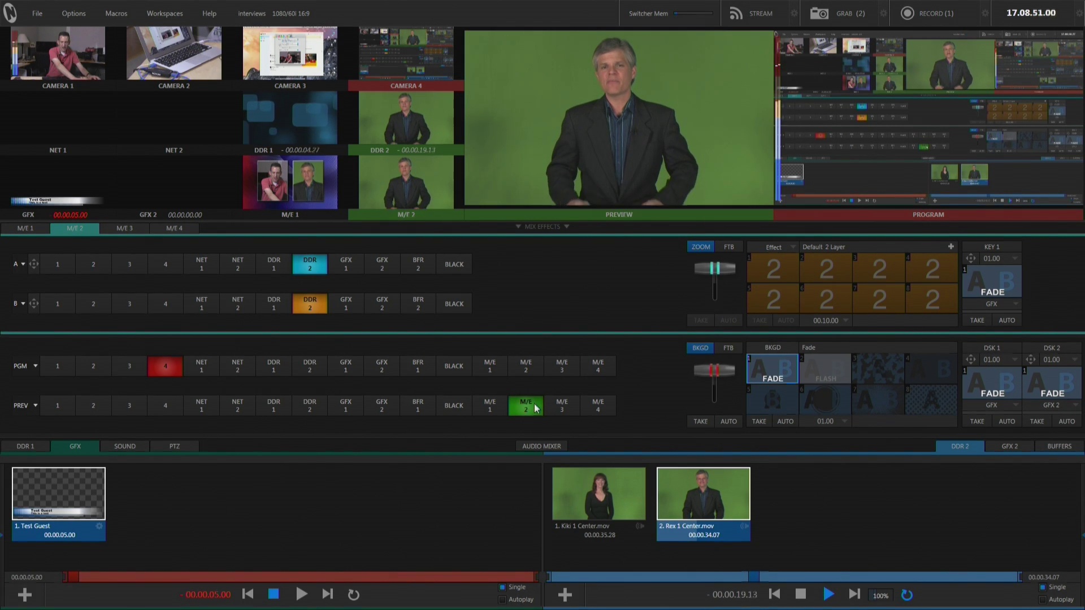
pyautogui.click(982, 322)
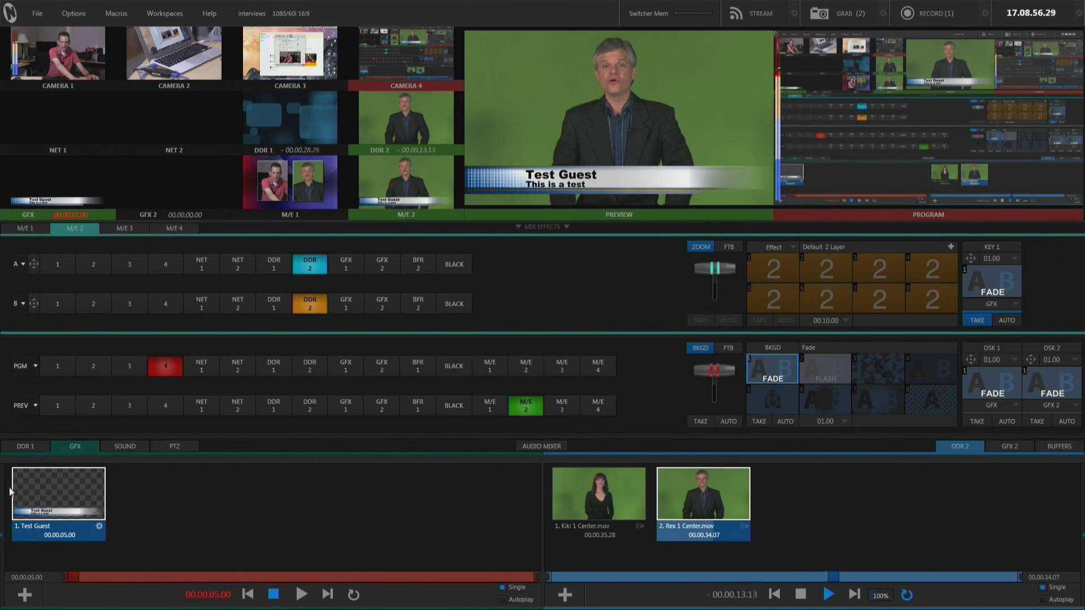
# Replace the "Test Guest" line of the GFX title with the guest's first name
pyautogui.click(100, 526)
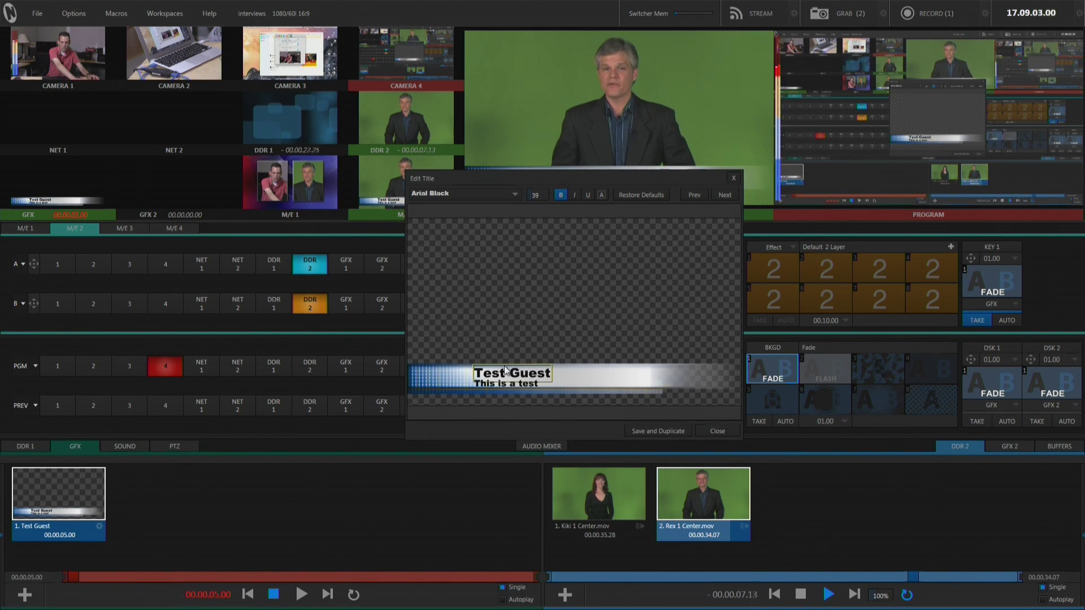
pyautogui.click(506, 372)
pyautogui.write('Rex')
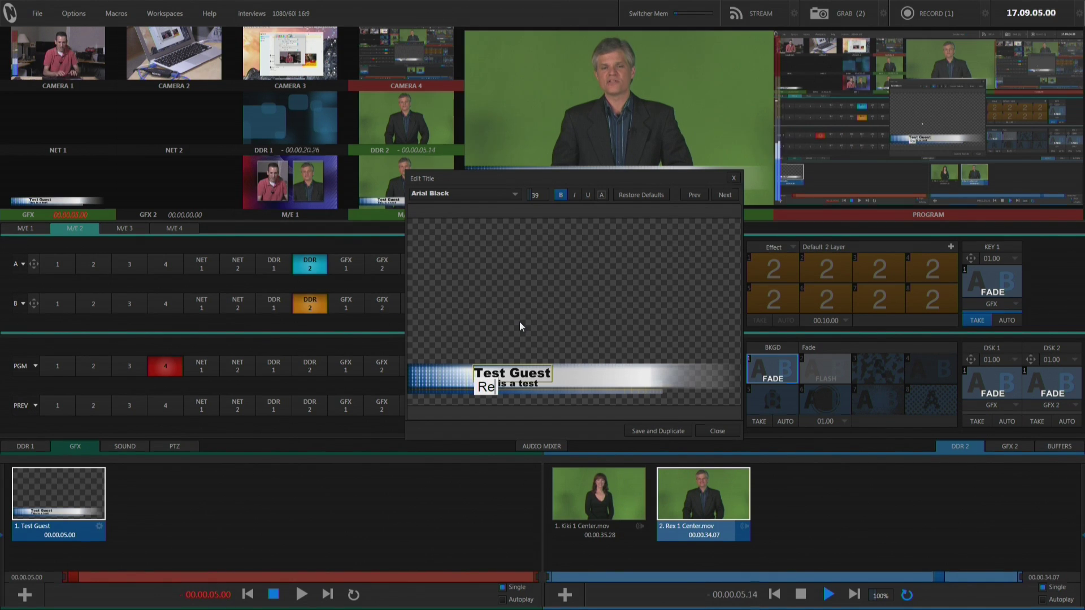
# Change the title's second line to "Tricaster" and close the title editor
pyautogui.click(530, 386)
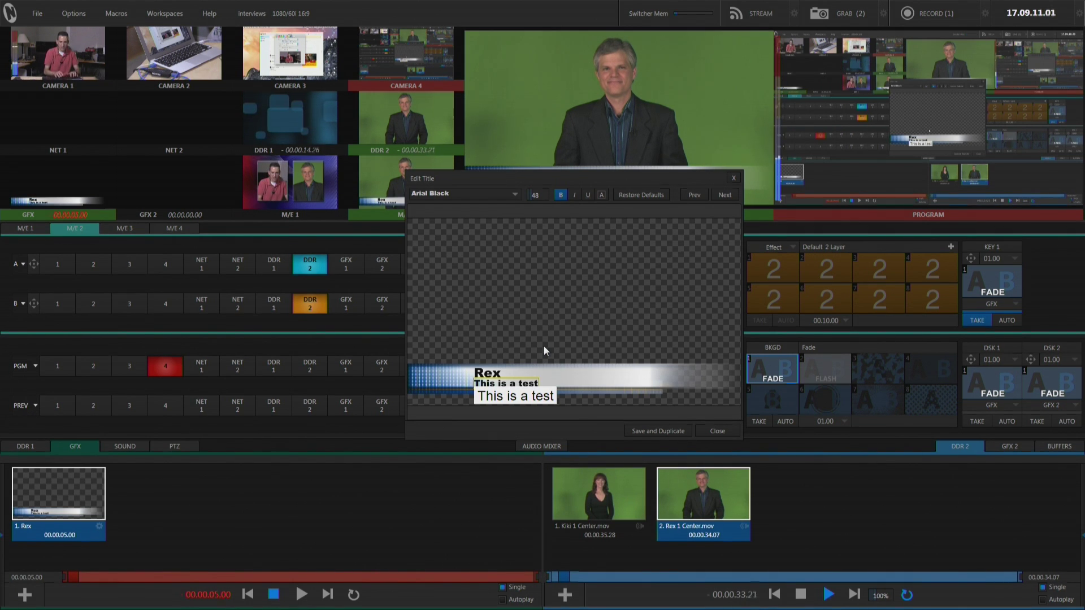
pyautogui.tripleClick(502, 396)
pyautogui.click(501, 396)
pyautogui.press('BackSpace')
pyautogui.hotkey('ctrl', 'a')
pyautogui.write('Tricast')
pyautogui.press('BackSpace')
pyautogui.press('BackSpace')
pyautogui.press('BackSpace')
pyautogui.press('BackSpace')
pyautogui.write('caster')
pyautogui.press('Return')
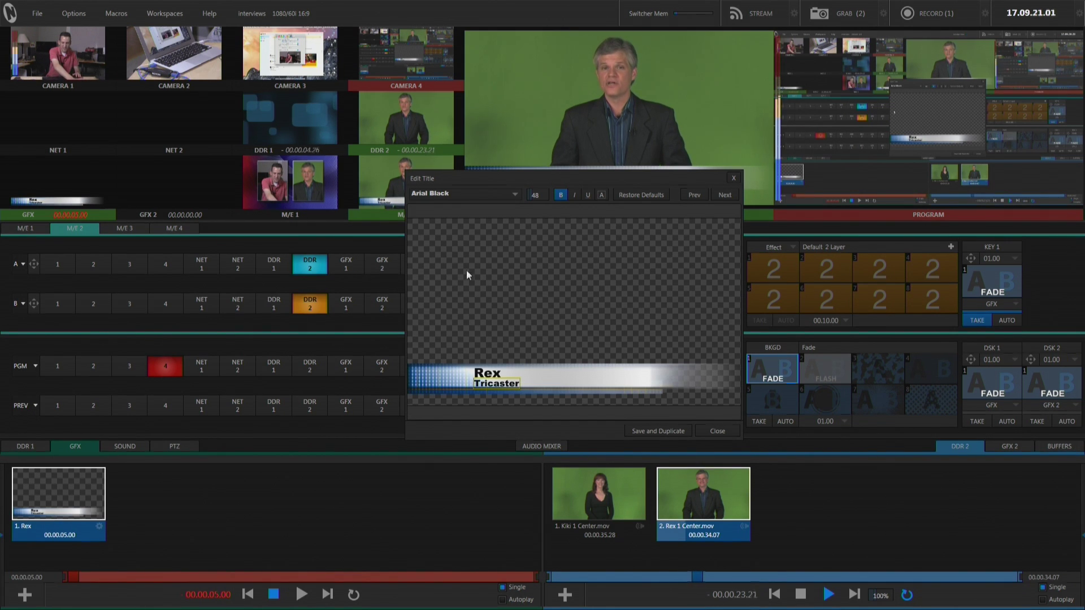
pyautogui.click(734, 180)
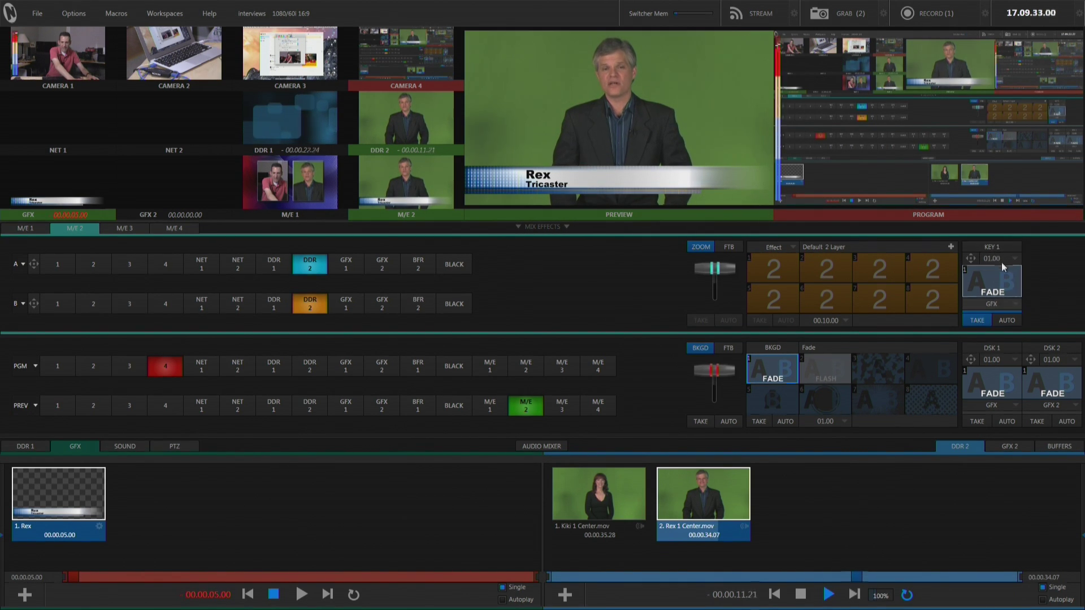
# Toggle M/E 2's Key 1 title overlay off and back on
pyautogui.click(983, 321)
pyautogui.click(983, 320)
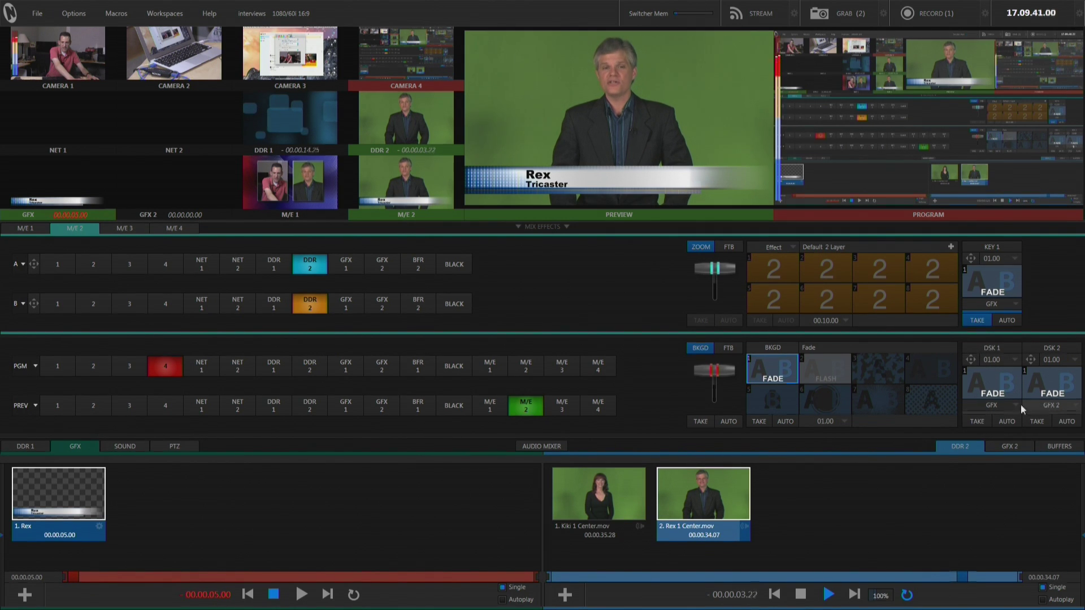
# Show the title through DSK 1 instead of M/E 2's Key 1, over camera 1 in preview, and remove the DSK 1 overlay
pyautogui.click(978, 321)
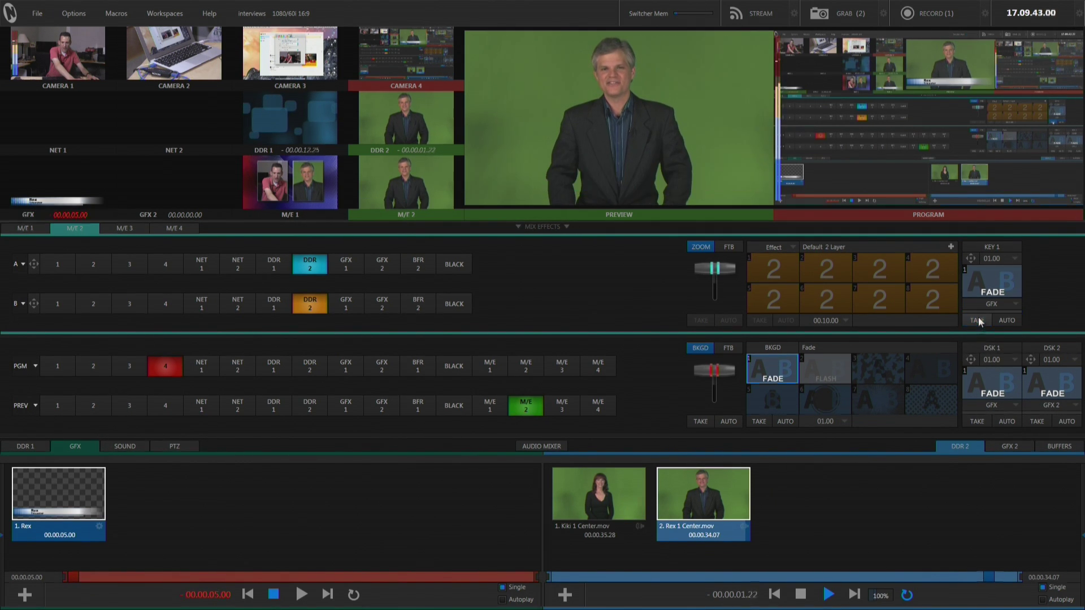
pyautogui.click(983, 422)
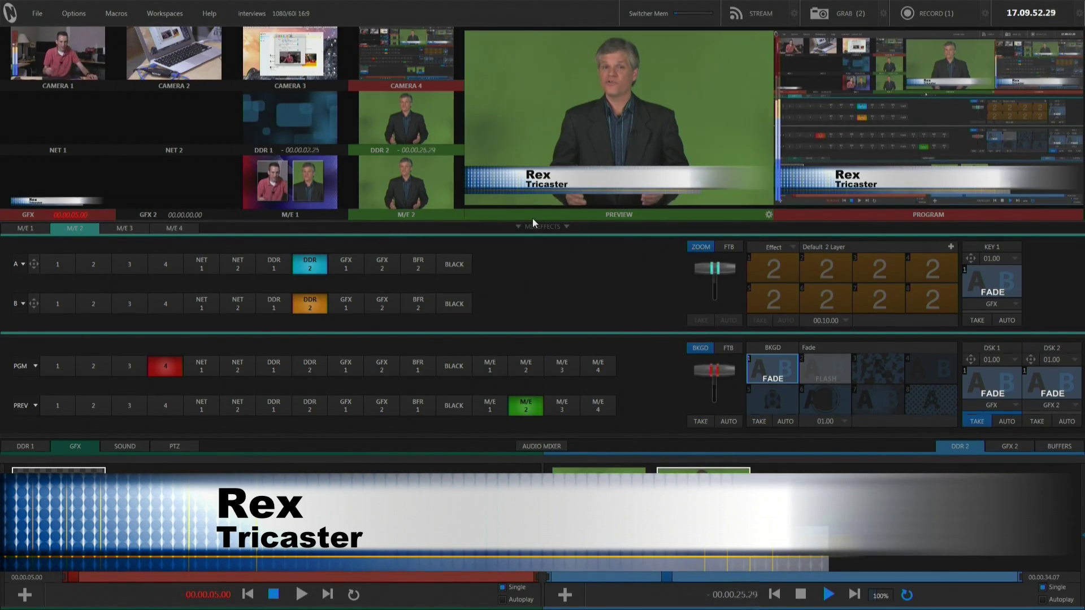
pyautogui.hotkey('shift', '1')
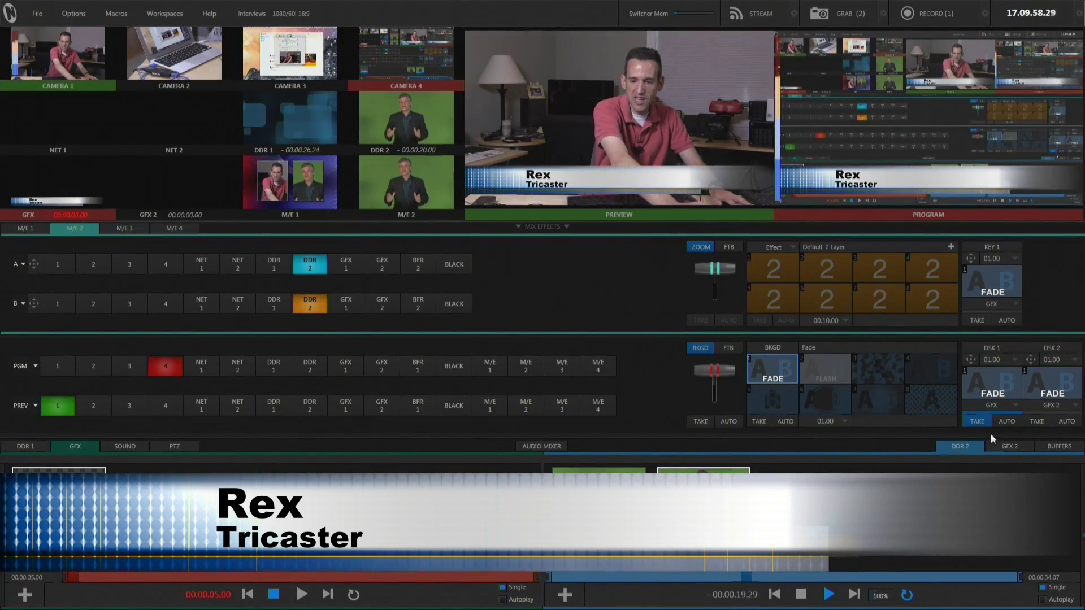
pyautogui.click(977, 423)
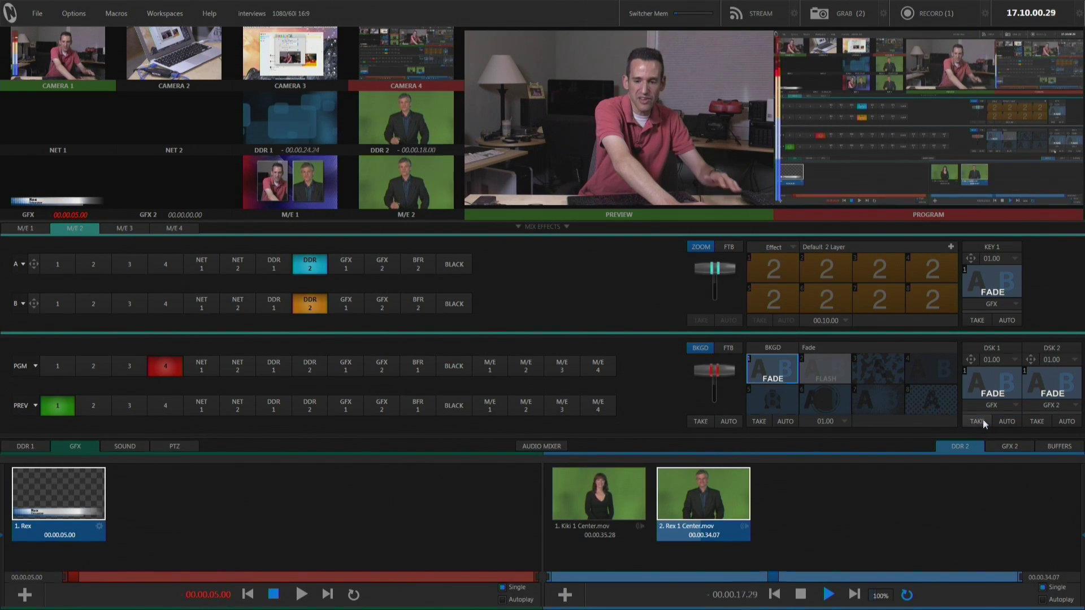
# Toggle M/E 2's Key 1 title overlay, leaving it on, and show the M/E 2 guest shot with its title
pyautogui.click(978, 320)
pyautogui.click(978, 319)
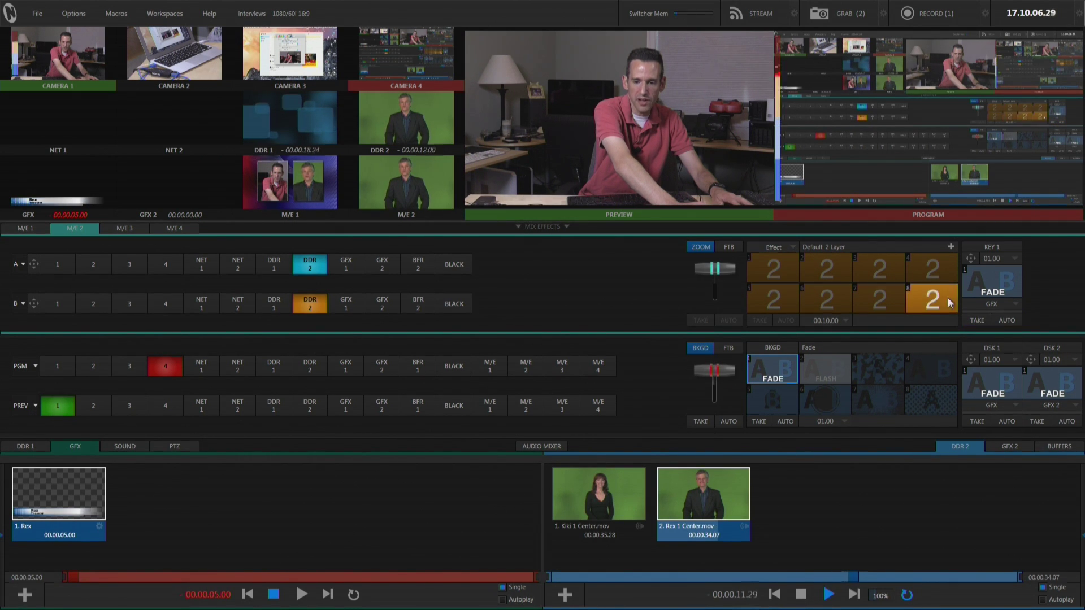
pyautogui.click(976, 320)
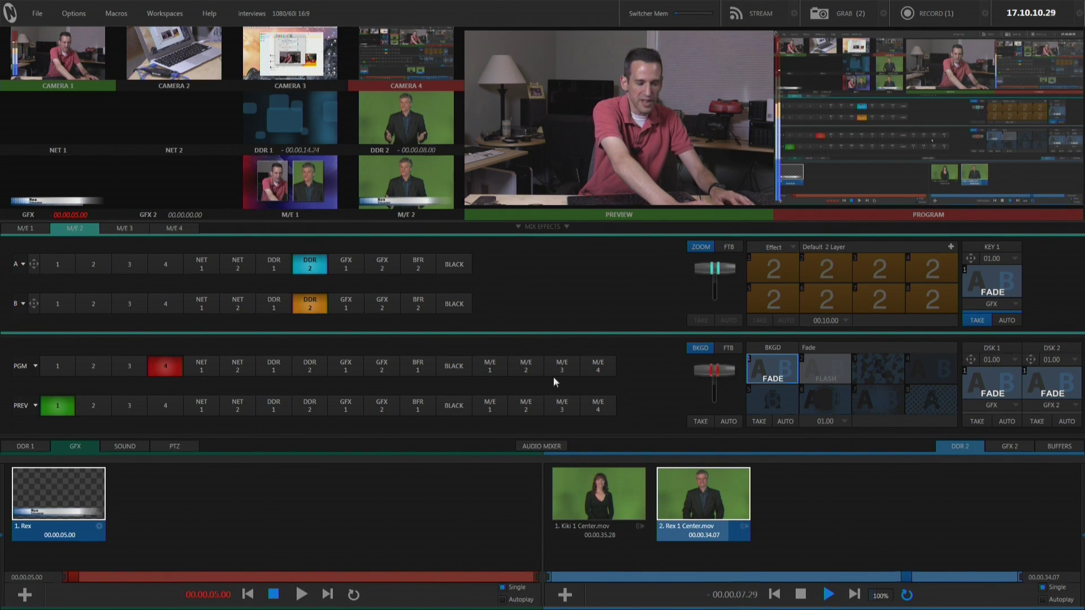
pyautogui.click(562, 406)
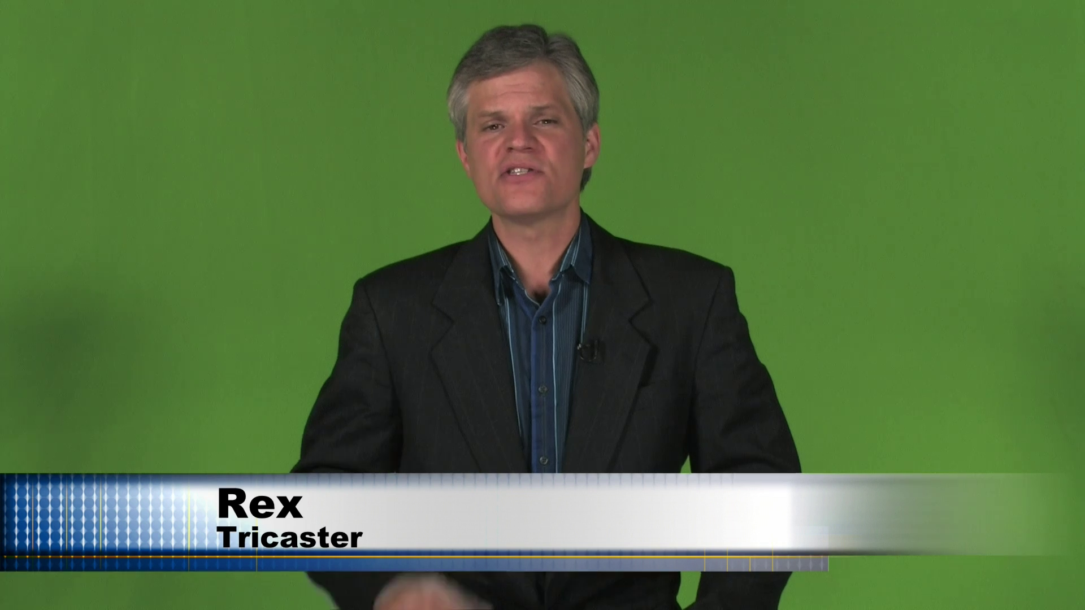
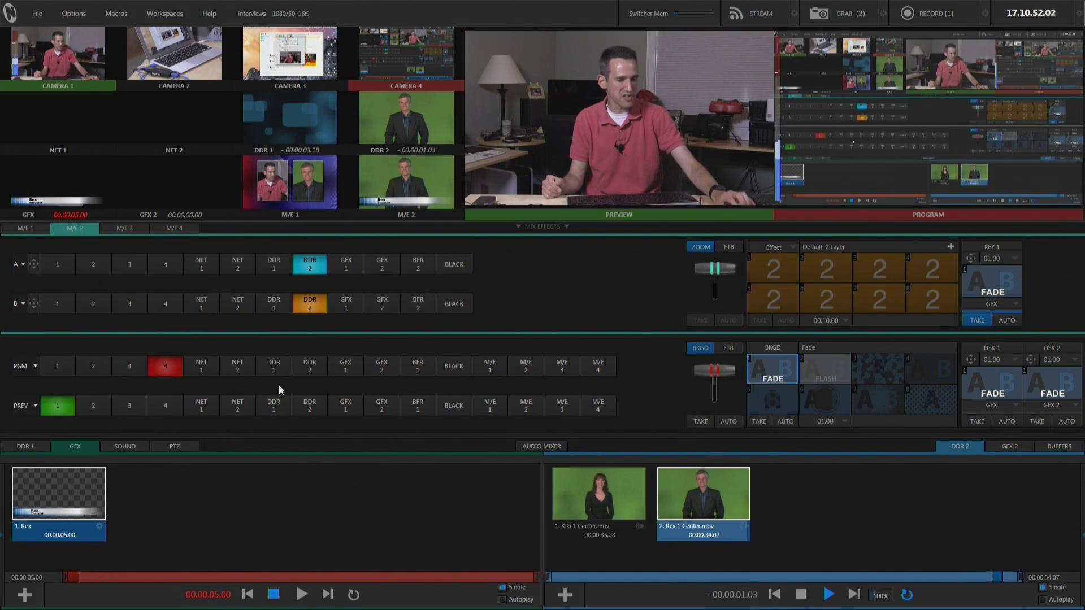
# Cycle the preview through M/E 2, M/E 1 and cameras 1, 2 and 3, and return it to camera 1
pyautogui.hotkey('shift', 'F2')
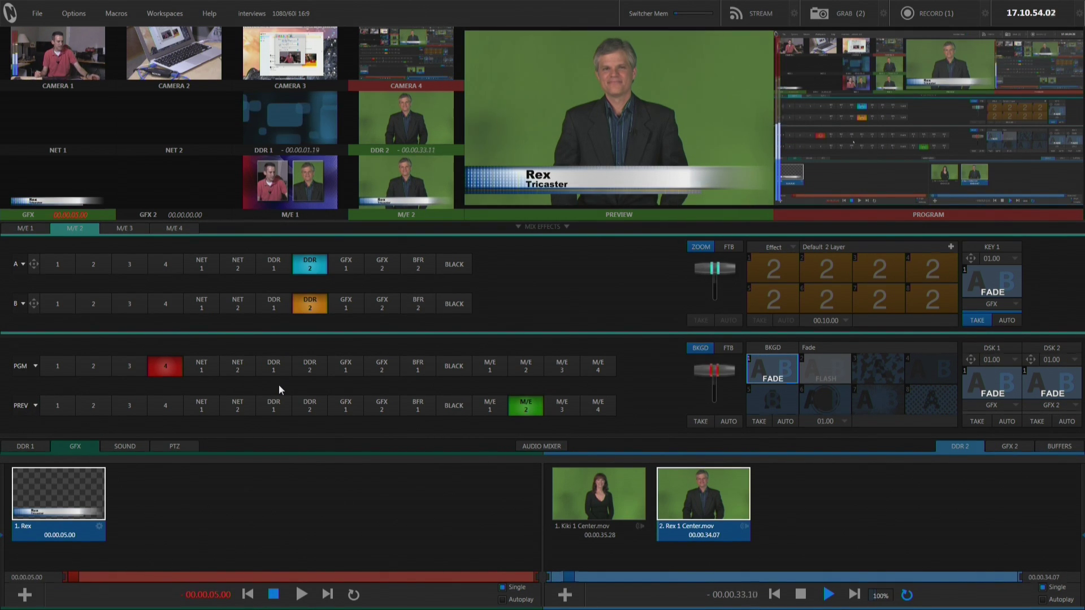
pyautogui.hotkey('shift', 'F1')
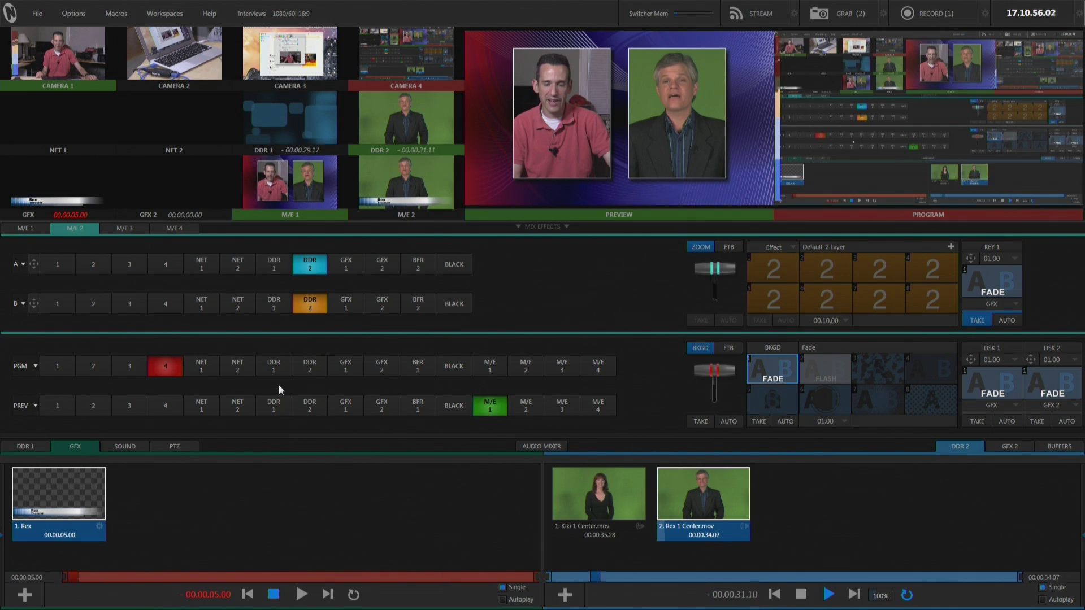
pyautogui.hotkey('shift', '1')
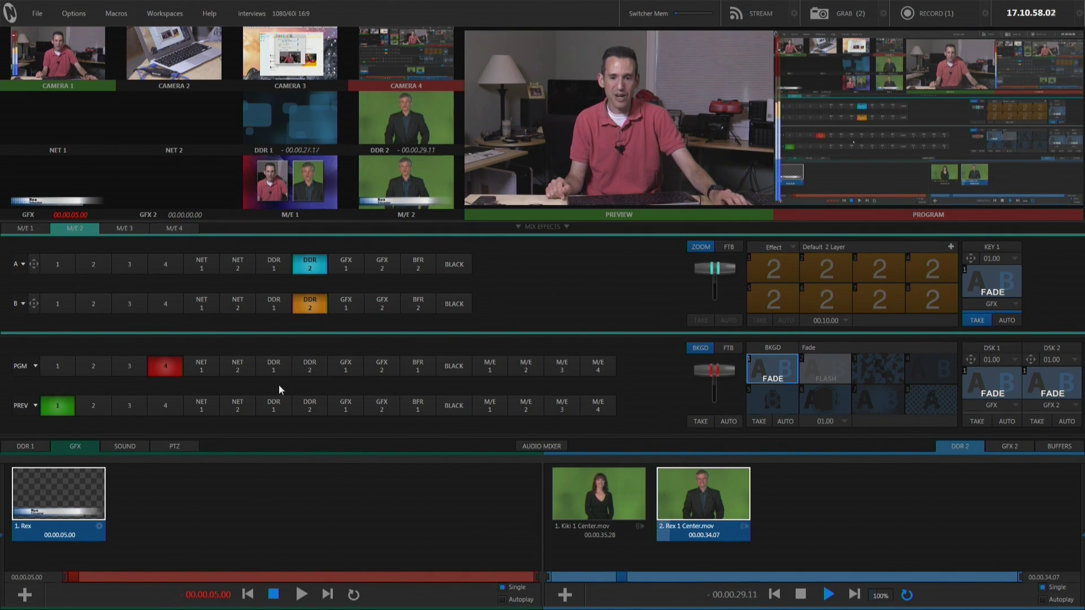
pyautogui.hotkey('shift', '2')
pyautogui.hotkey('shift', '3')
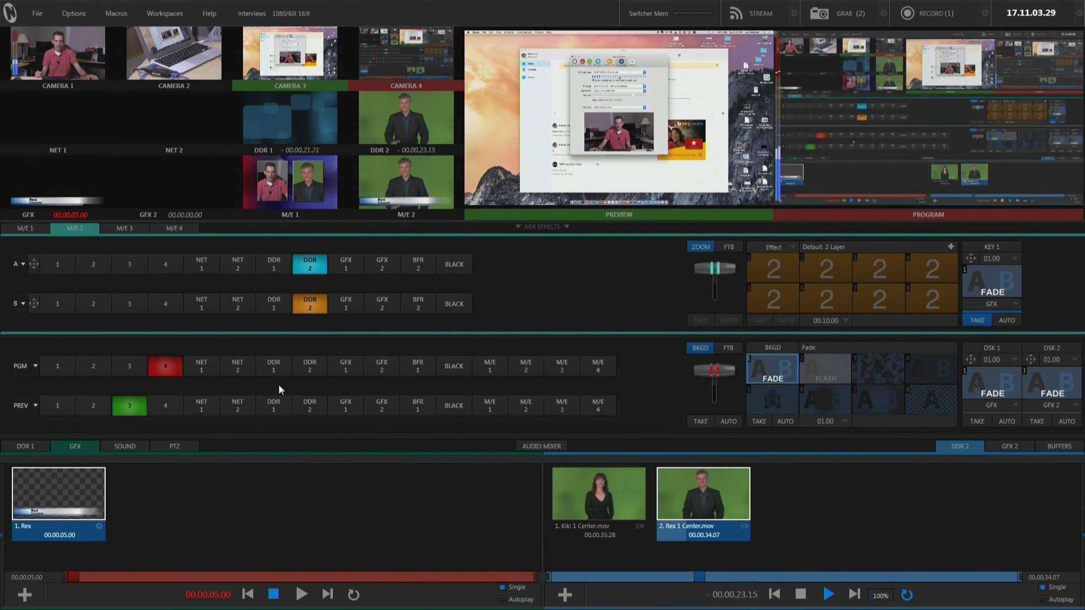
pyautogui.hotkey('shift', '1')
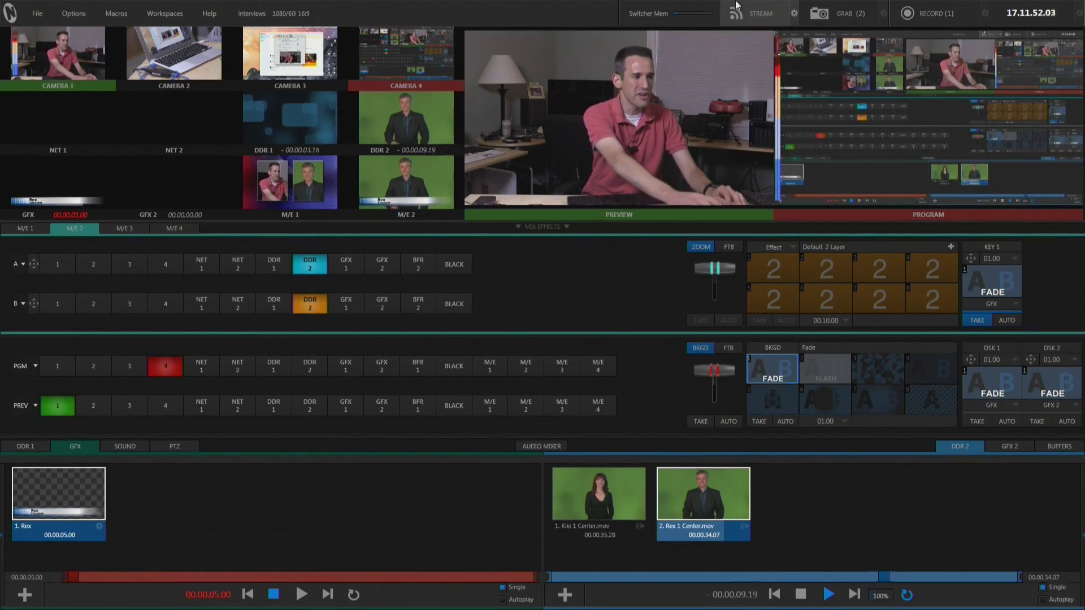
# Record a short clip of the show
pyautogui.click(925, 21)
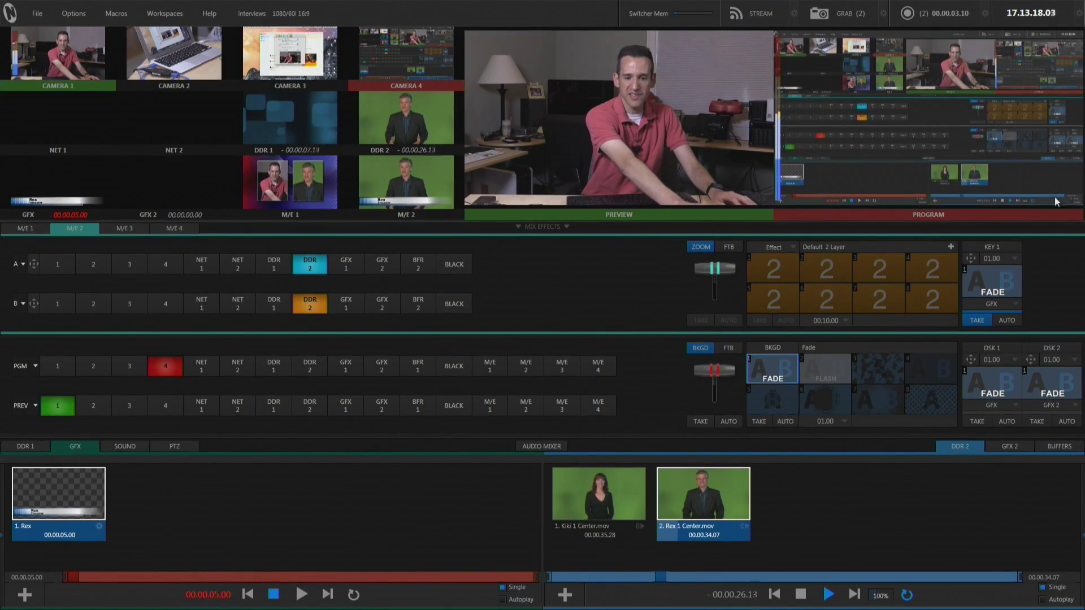
# Preview the M/E 1 two-shot and the titled M/E 2 guest shot, and return the preview to camera 1
pyautogui.click(490, 405)
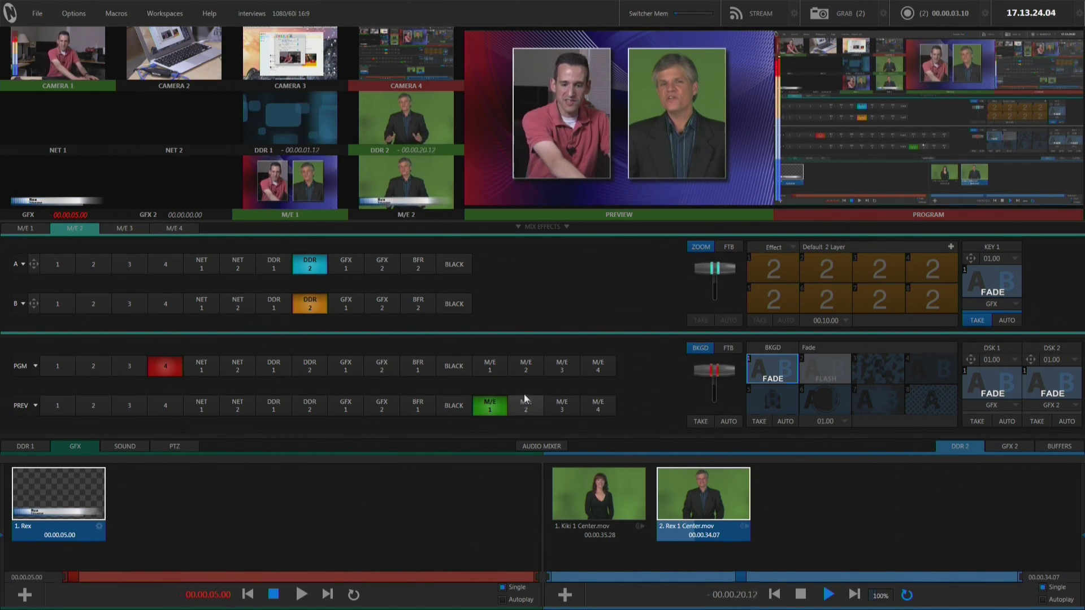
pyautogui.click(526, 406)
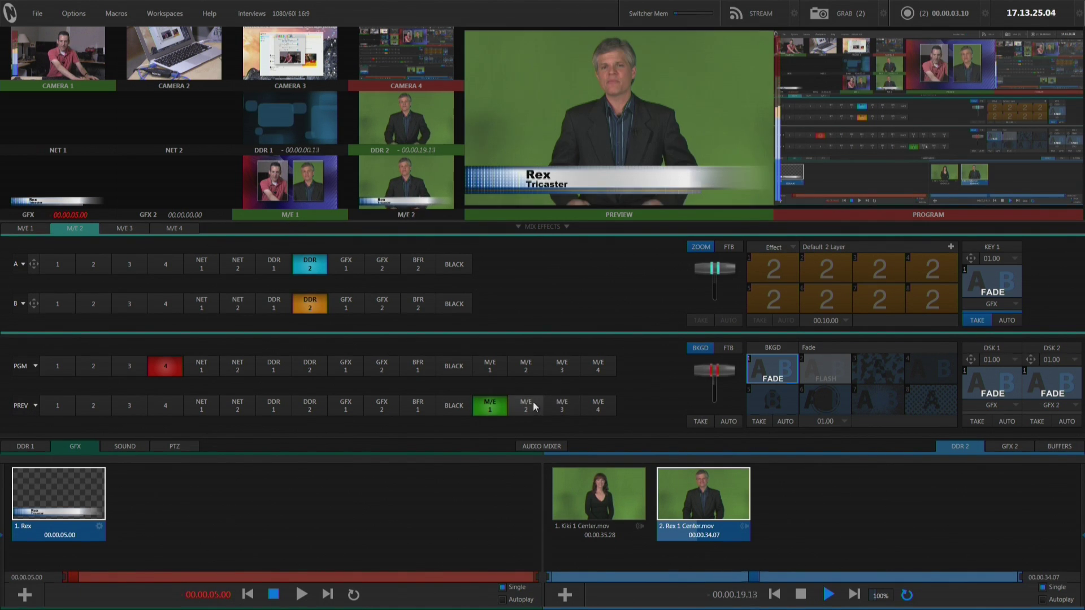
pyautogui.click(501, 408)
pyautogui.press('1')
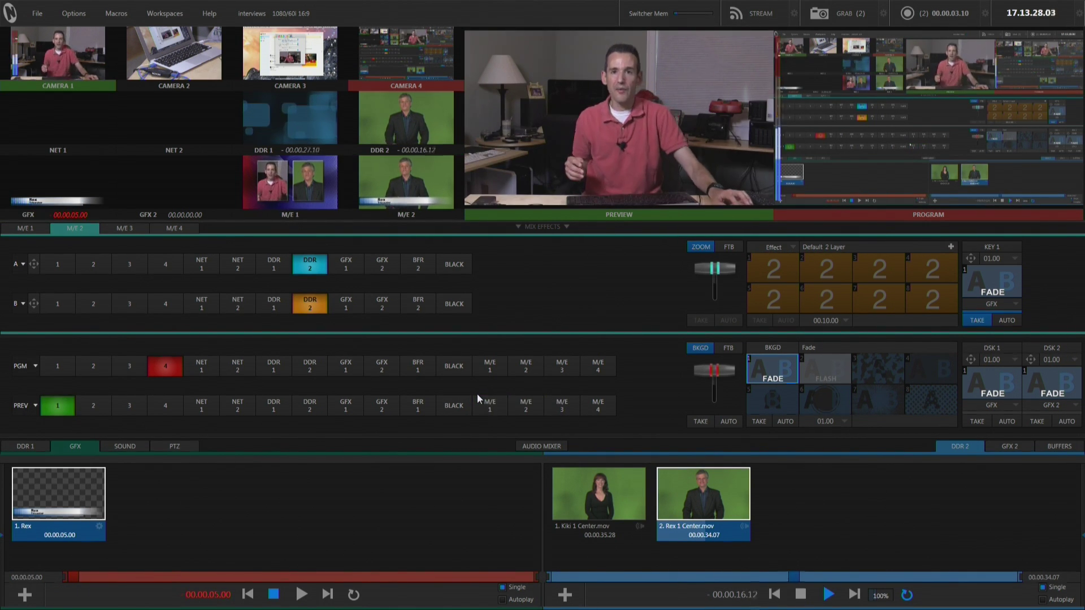